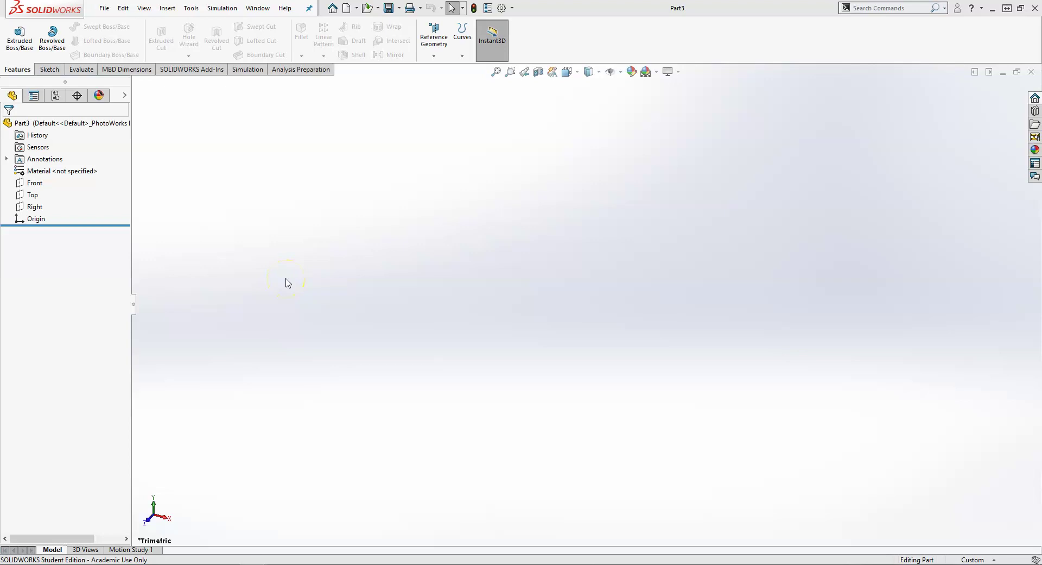
Review the Sweep, Path and Profile terms in the Word notes, highlighting each.
key(alt+Tab)
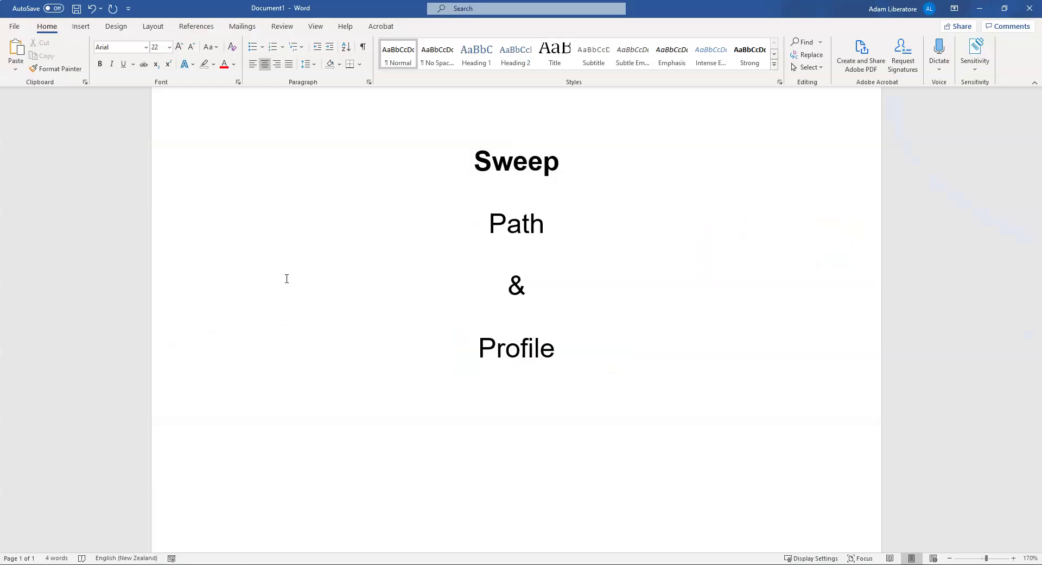
drag(462, 160, 573, 161)
drag(536, 227, 490, 233)
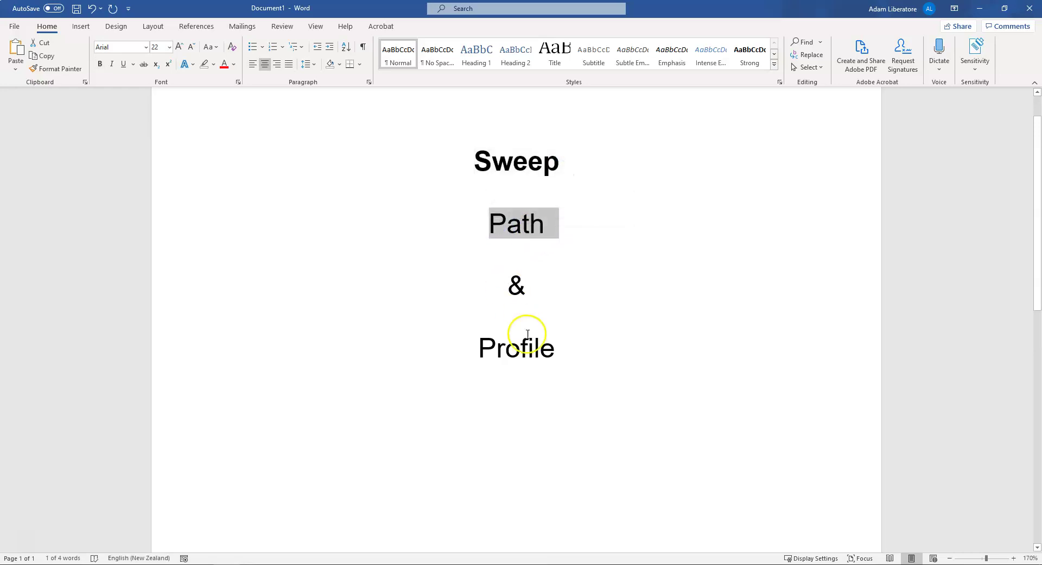
drag(547, 350, 477, 353)
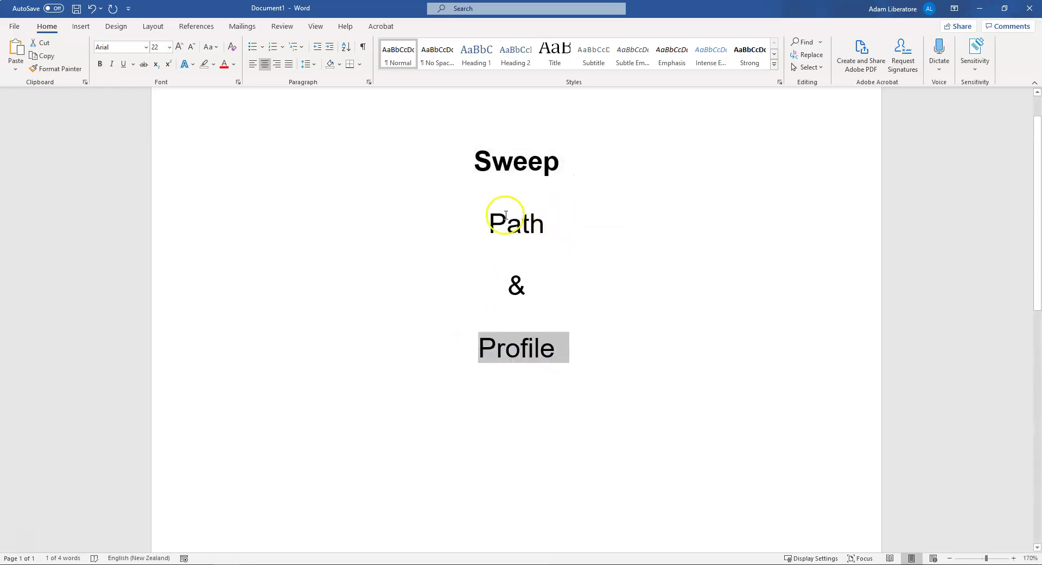
drag(543, 225, 484, 228)
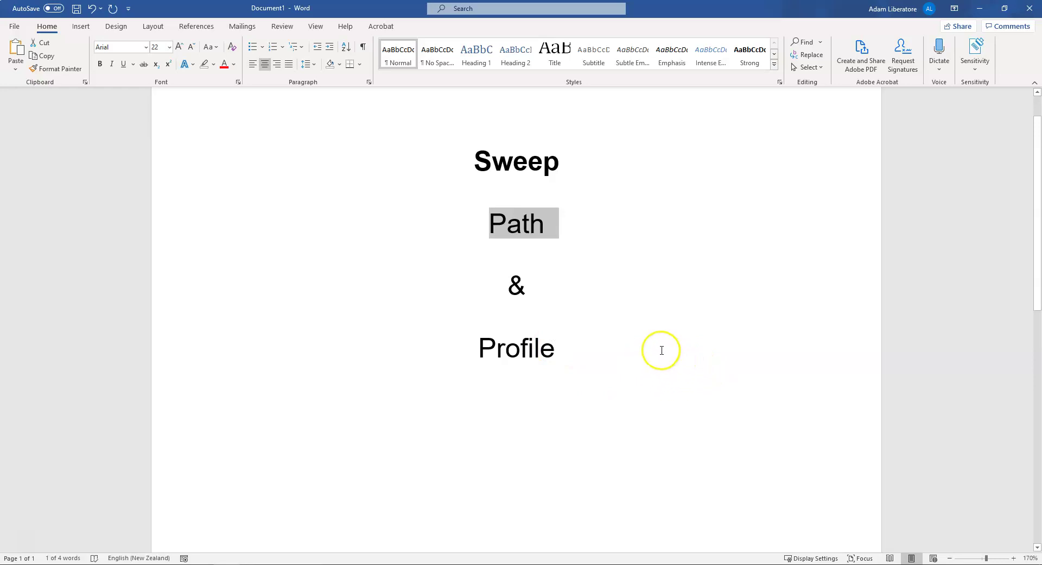
click(597, 291)
Start a sketch on the Top plane and draw a circle centred on the origin.
key(alt+Tab)
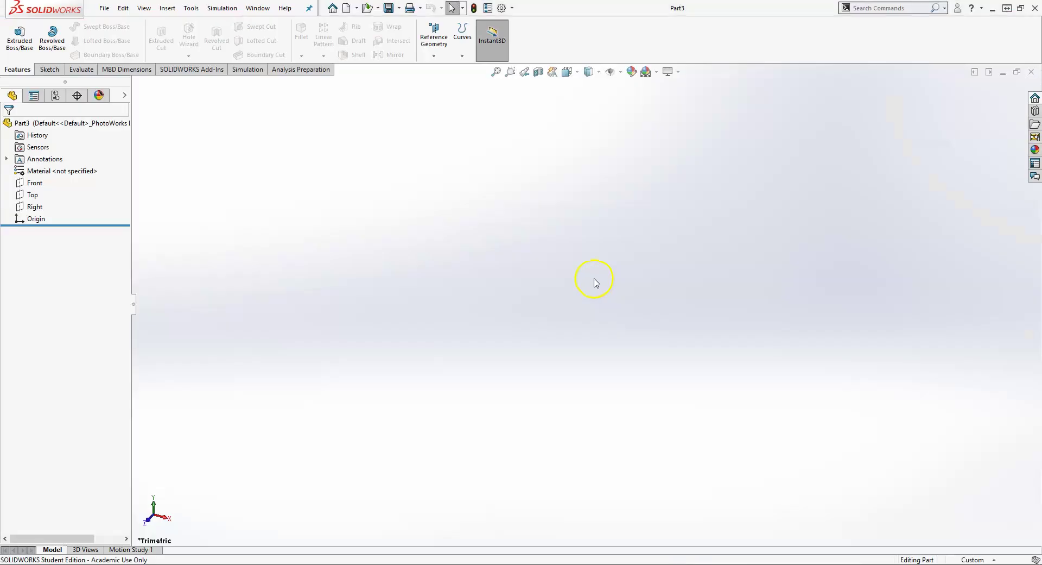
click(34, 197)
click(44, 183)
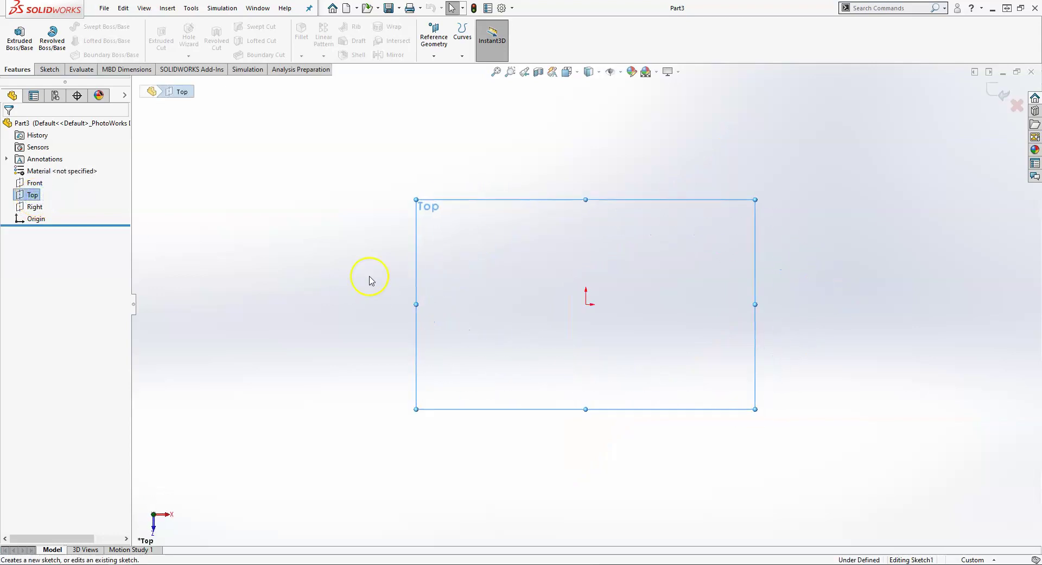
click(93, 26)
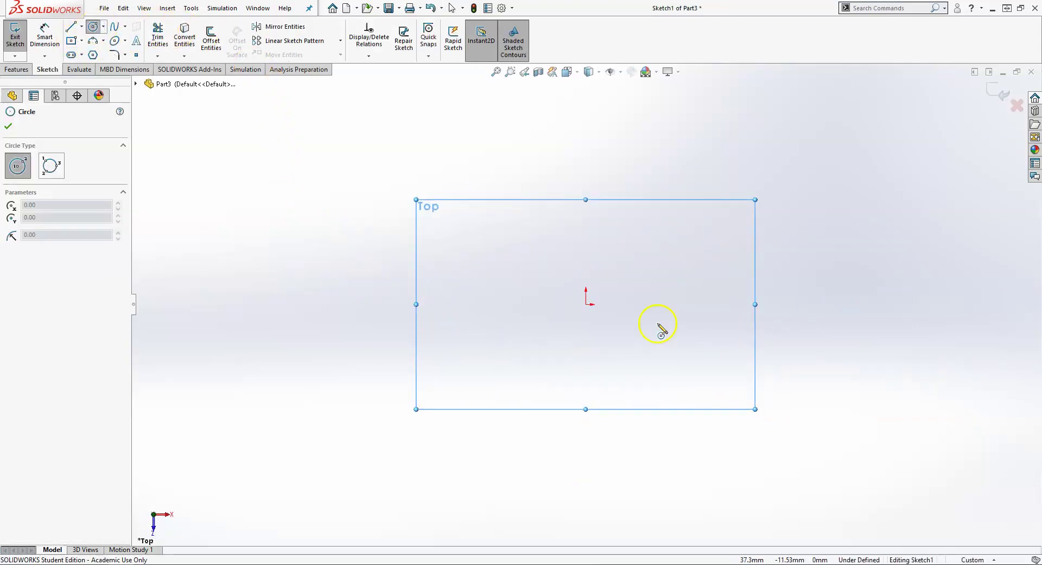
click(586, 303)
click(624, 284)
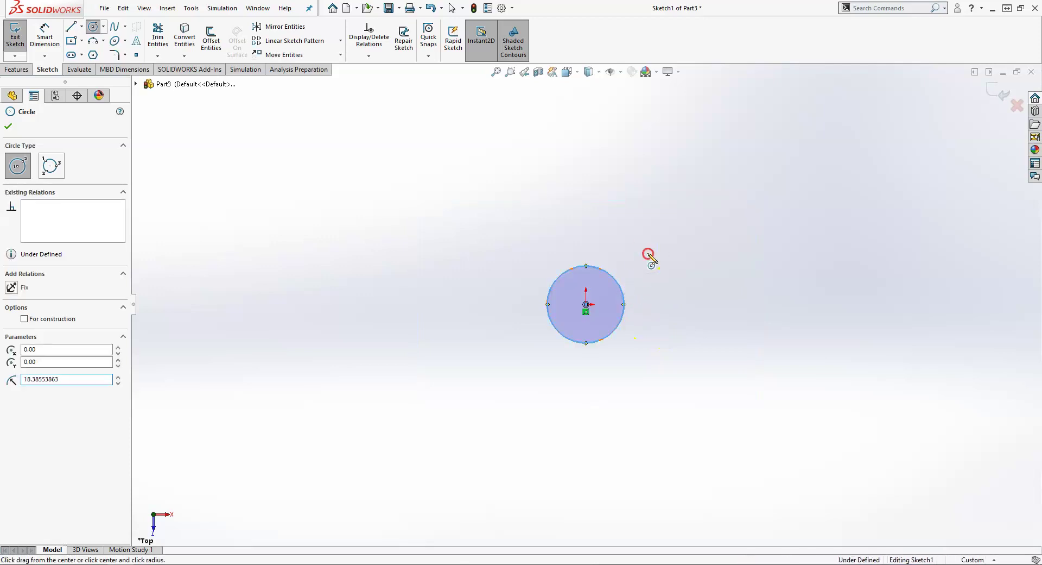
key(d)
Dimension the circle's diameter to 10 mm and tuck the Ø10.00 label near it.
click(622, 291)
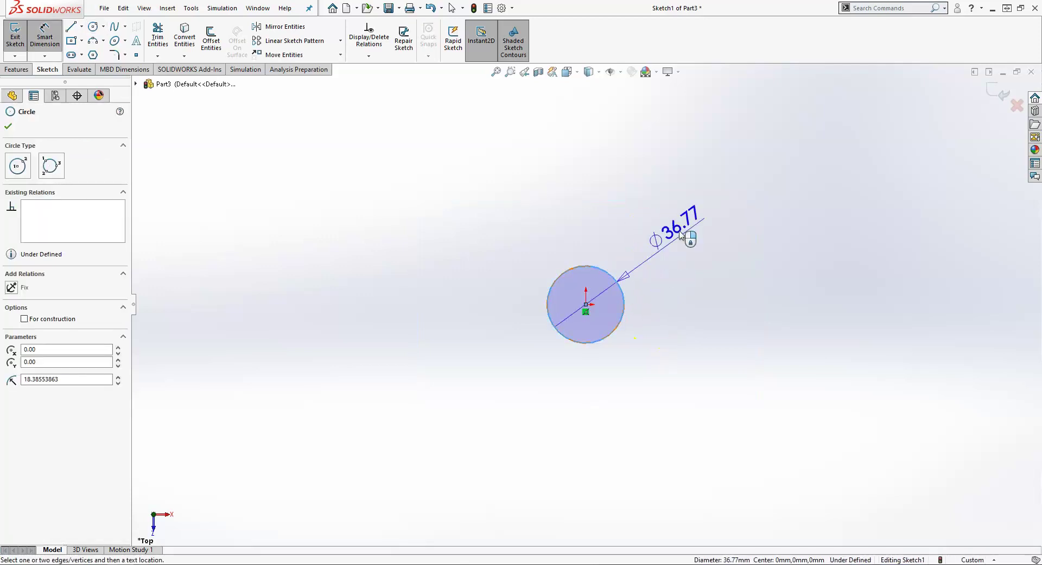
click(677, 213)
text(10.00mm)
key(Return)
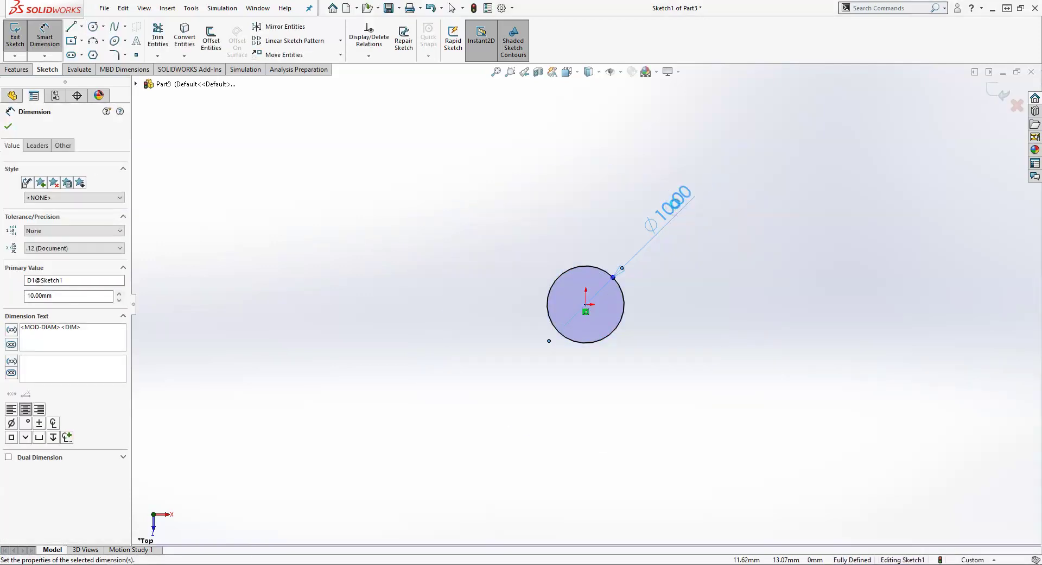
key(Escape)
scroll(607, 308, down, 5)
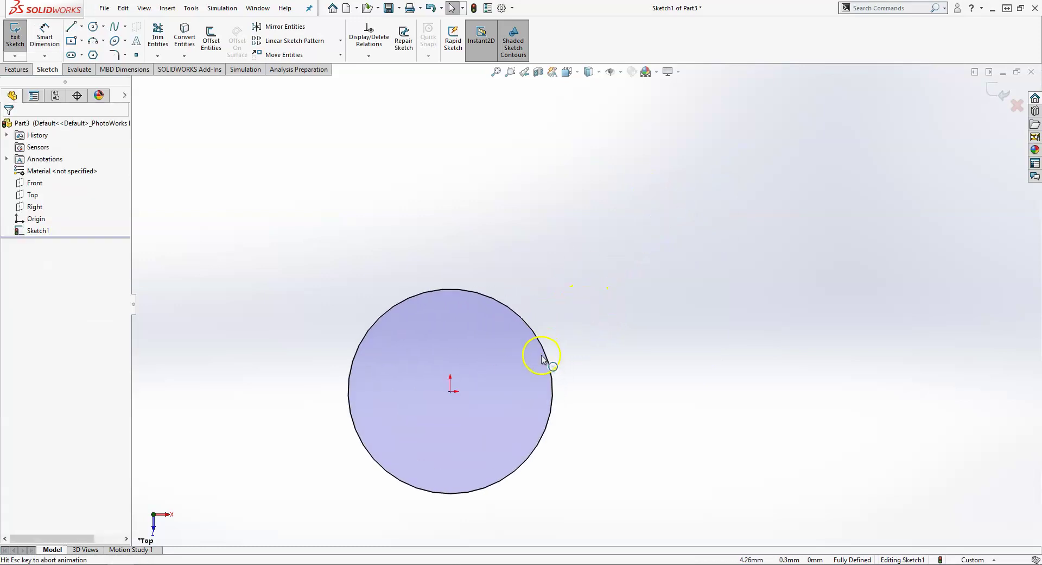
drag(698, 135, 565, 262)
scroll(418, 310, down, 5)
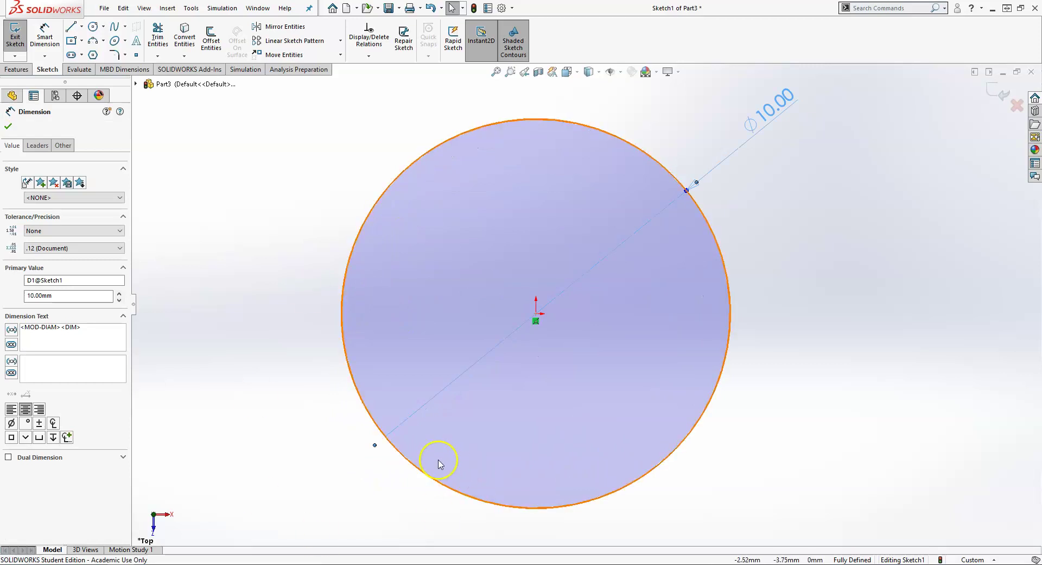
Accept the dimension, orbit the view, and start a Helix and Spiral on the circle.
click(999, 94)
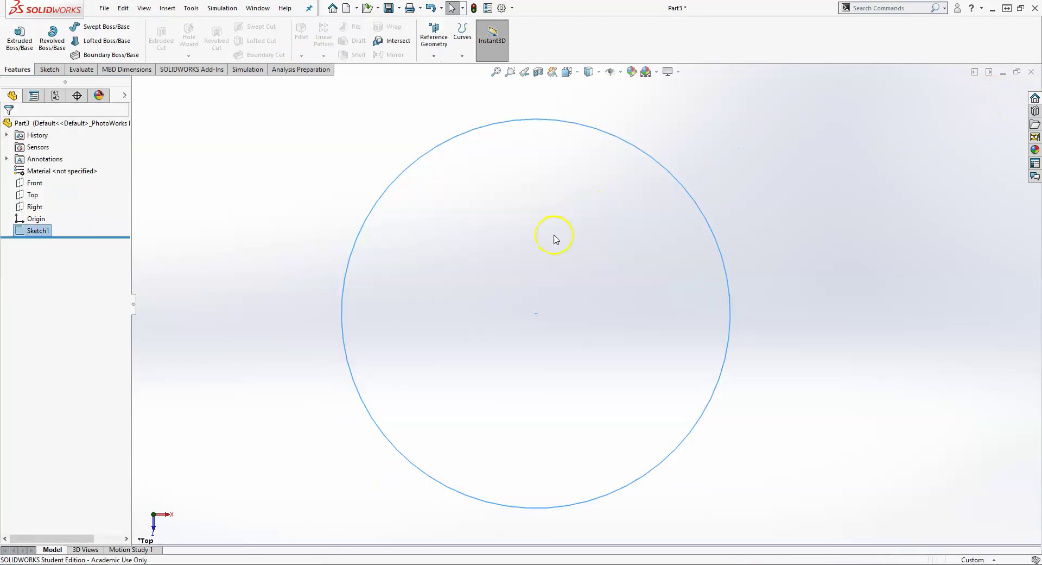
mouse_move(275, 372)
middle_down()
mouse_move(258, 237)
mouse_move(275, 261)
mouse_move(313, 255)
middle_up()
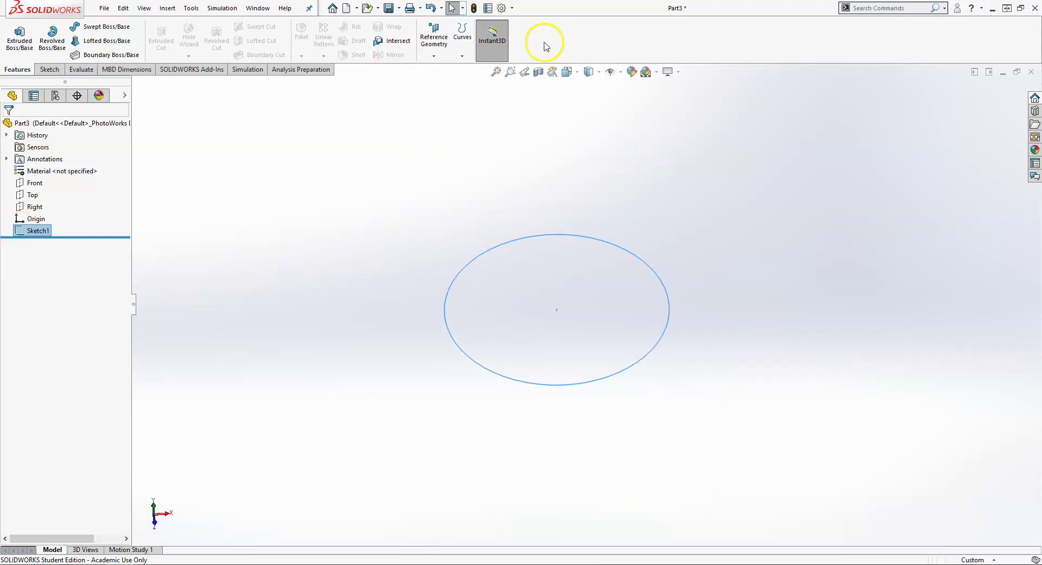
click(462, 57)
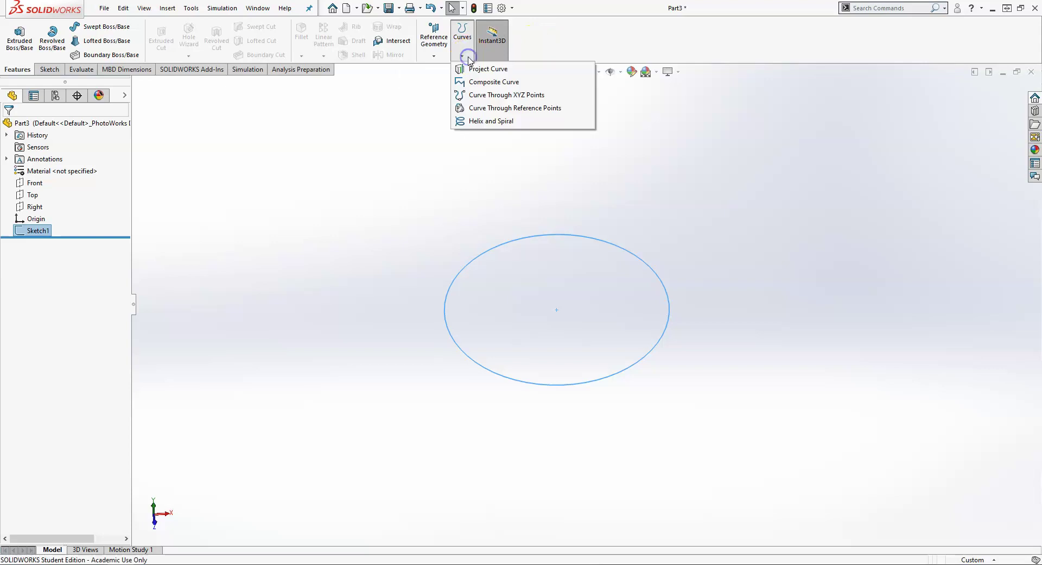
key(Escape)
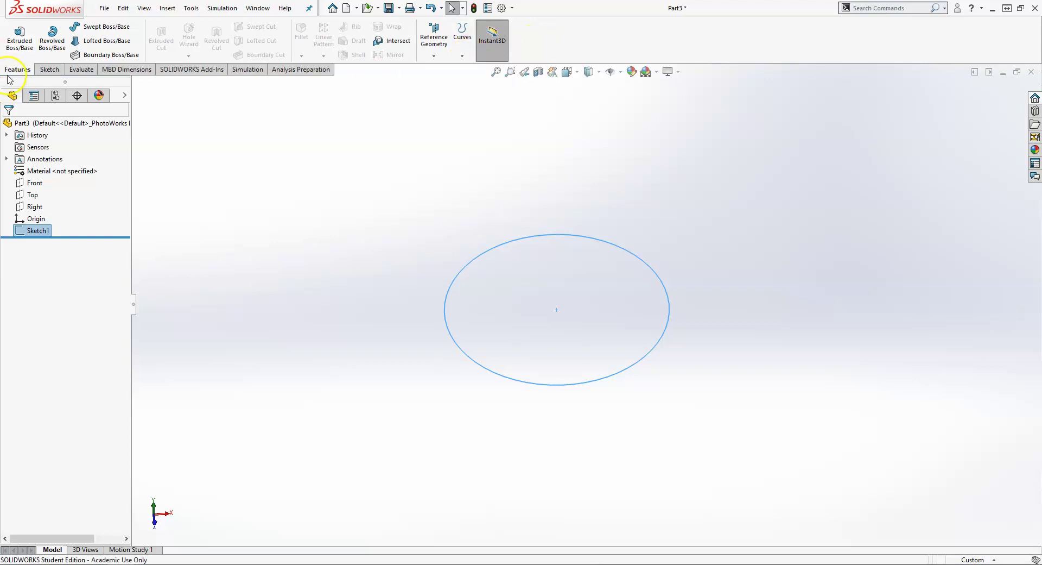
click(462, 56)
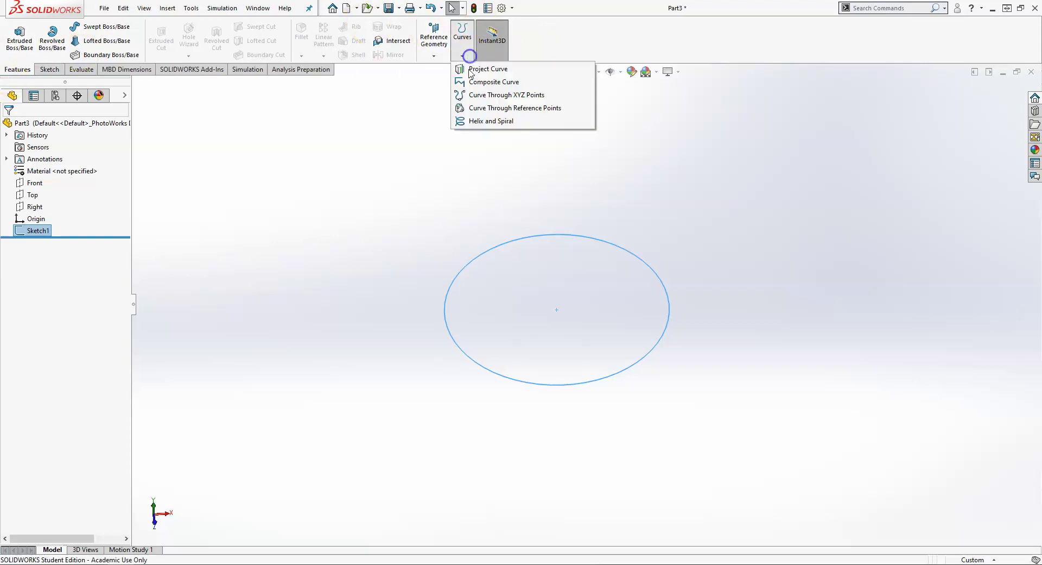
click(491, 121)
scroll(578, 304, up, 3)
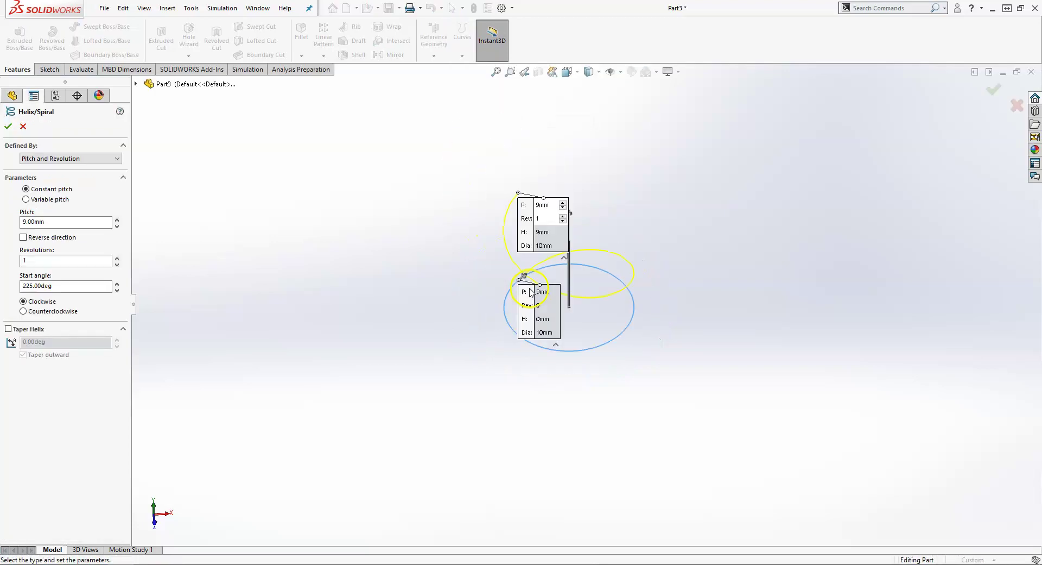
scroll(607, 260, down, 2)
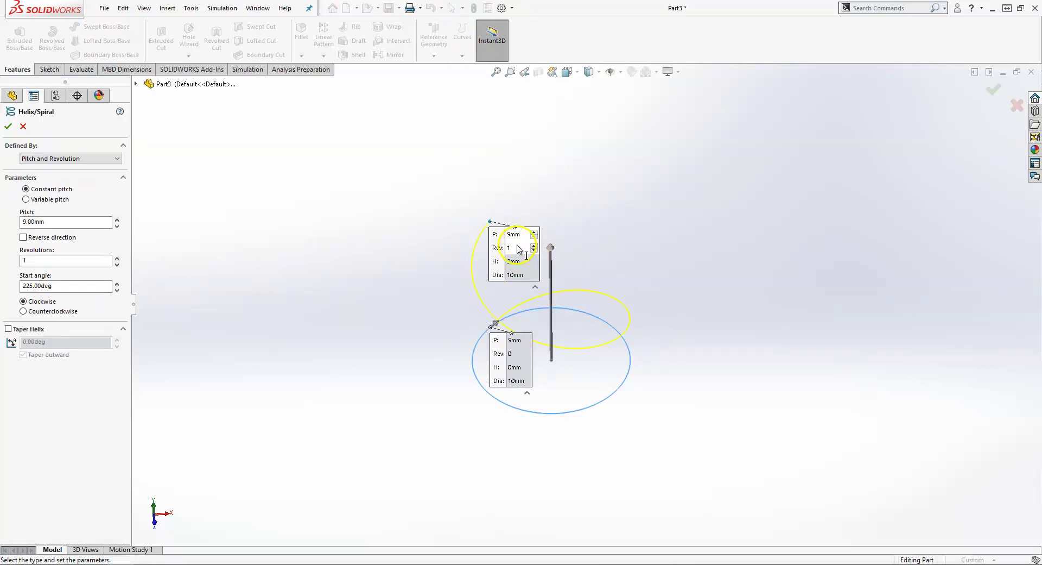
Move the helix callouts aside and expand the Defined By options list.
drag(502, 233, 245, 172)
drag(493, 362, 296, 296)
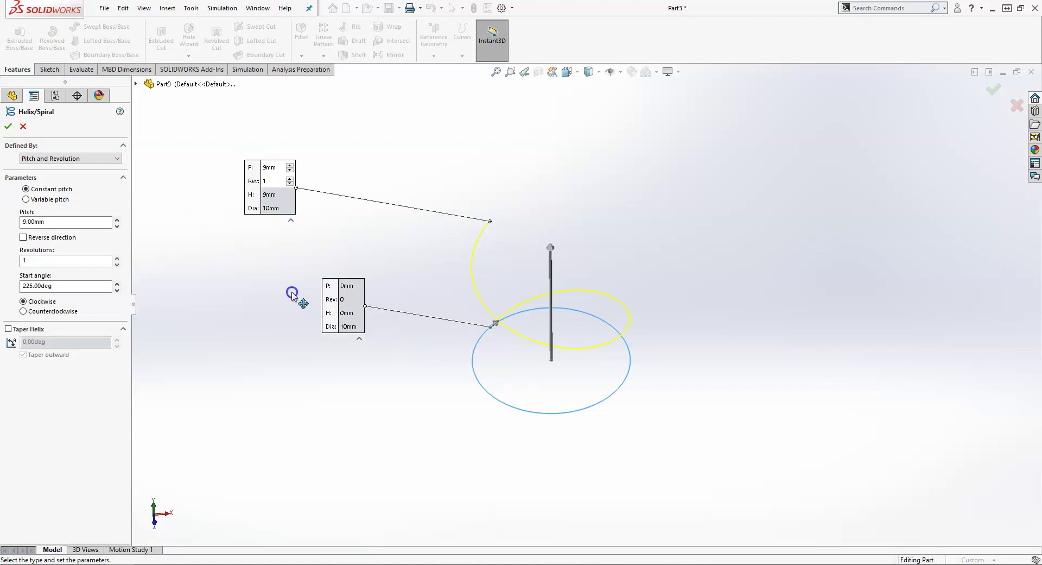
click(40, 158)
click(56, 159)
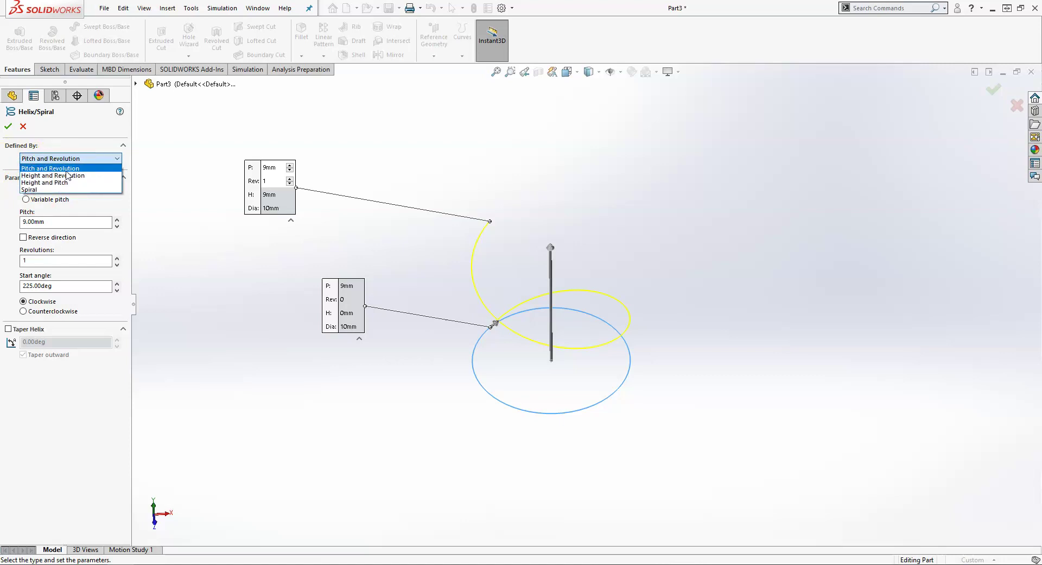
Change the helix's Defined By option to Height and Pitch.
click(69, 183)
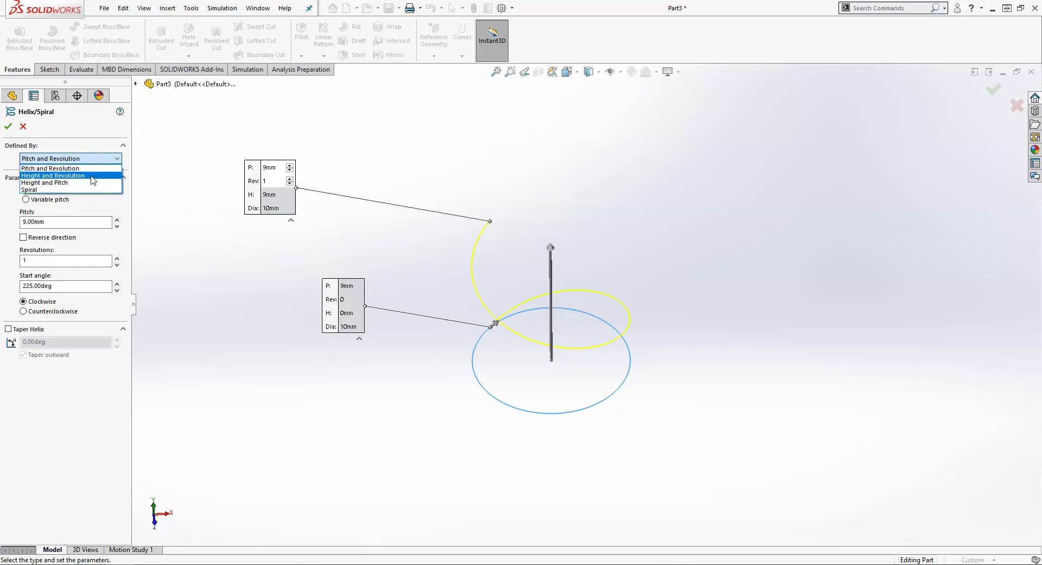
click(81, 177)
click(84, 184)
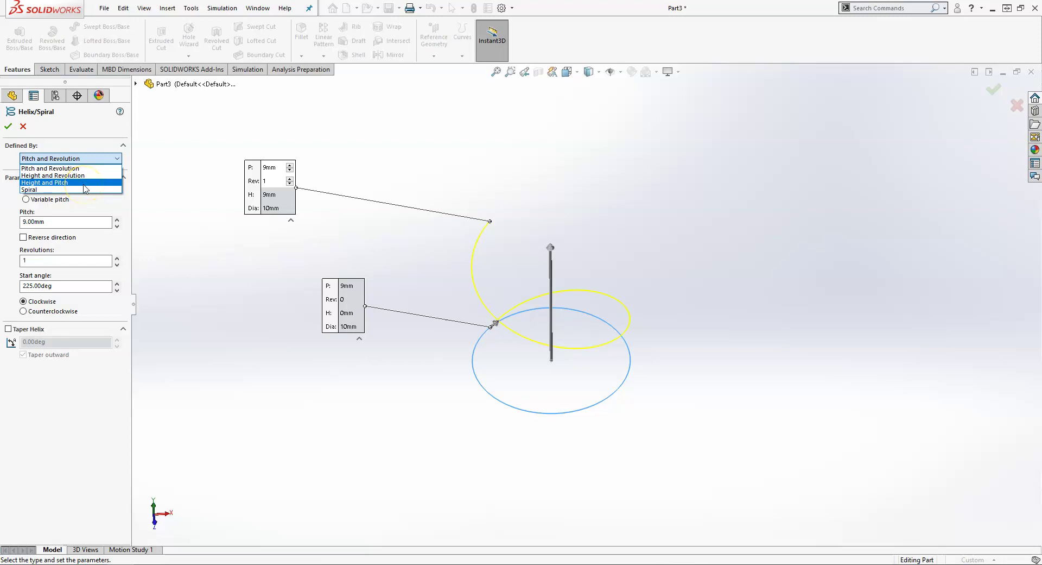
click(81, 170)
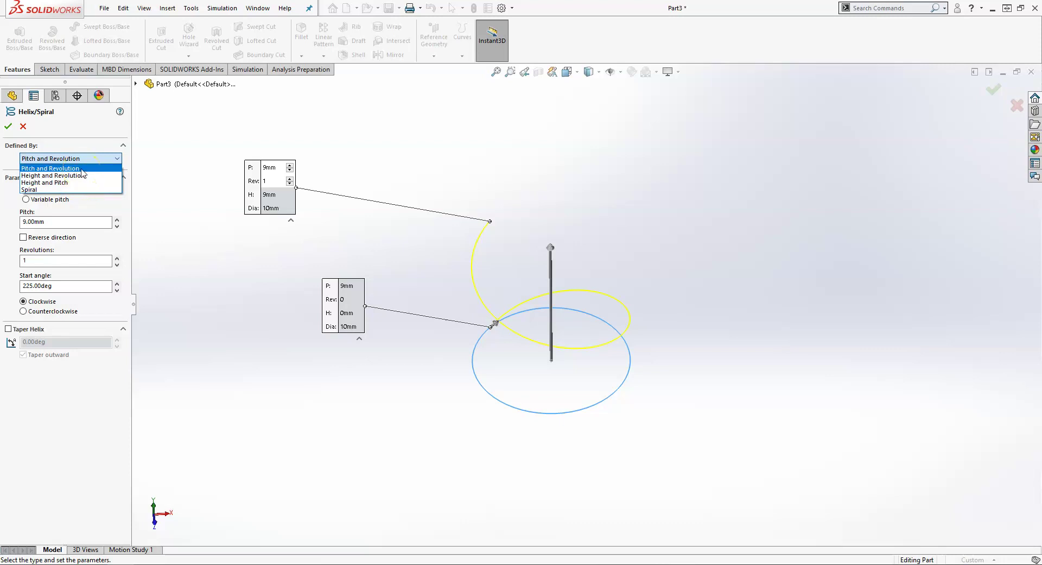
click(87, 184)
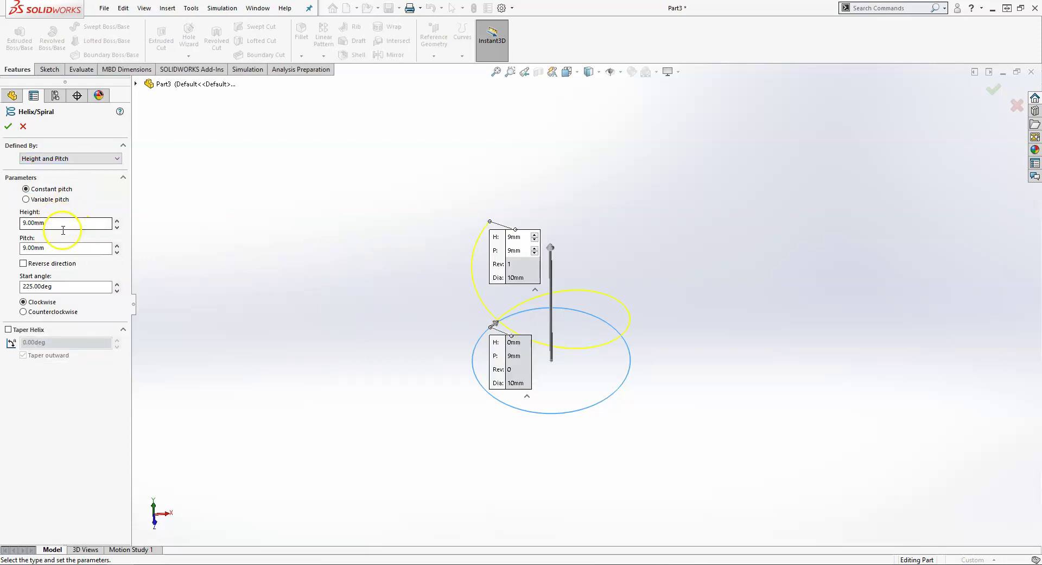
Enter a 1 mm pitch, 15 mm height and 0° start angle for the helix.
click(66, 247)
click(249, 229)
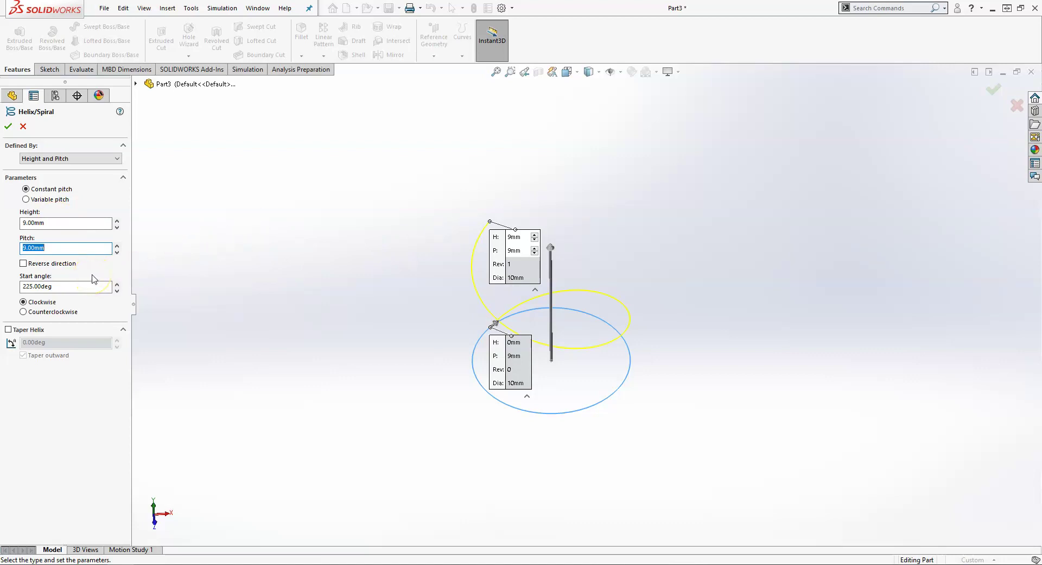
key(Return)
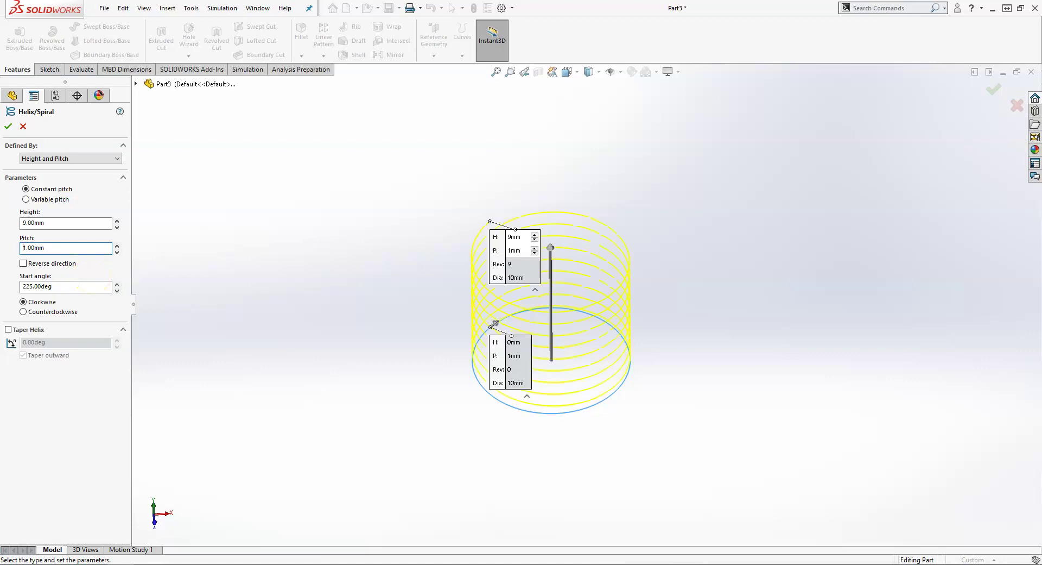
scroll(600, 304, down, 3)
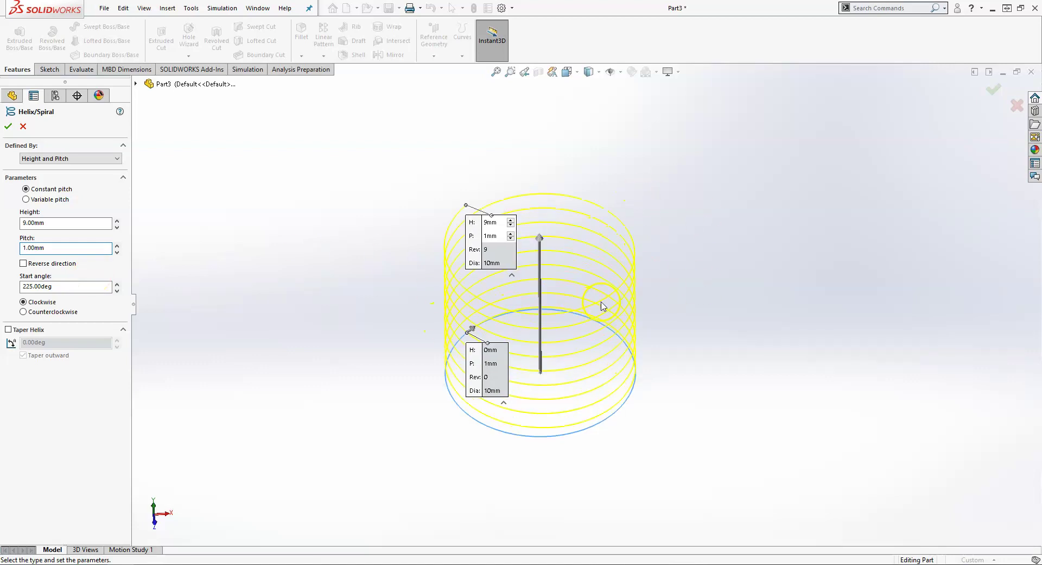
double_click(38, 223)
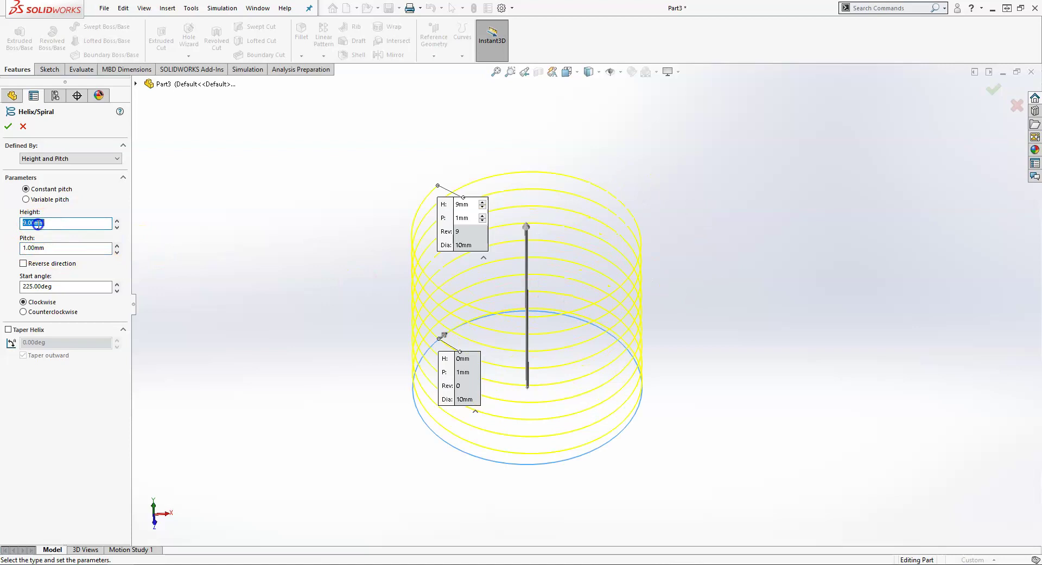
key(Return)
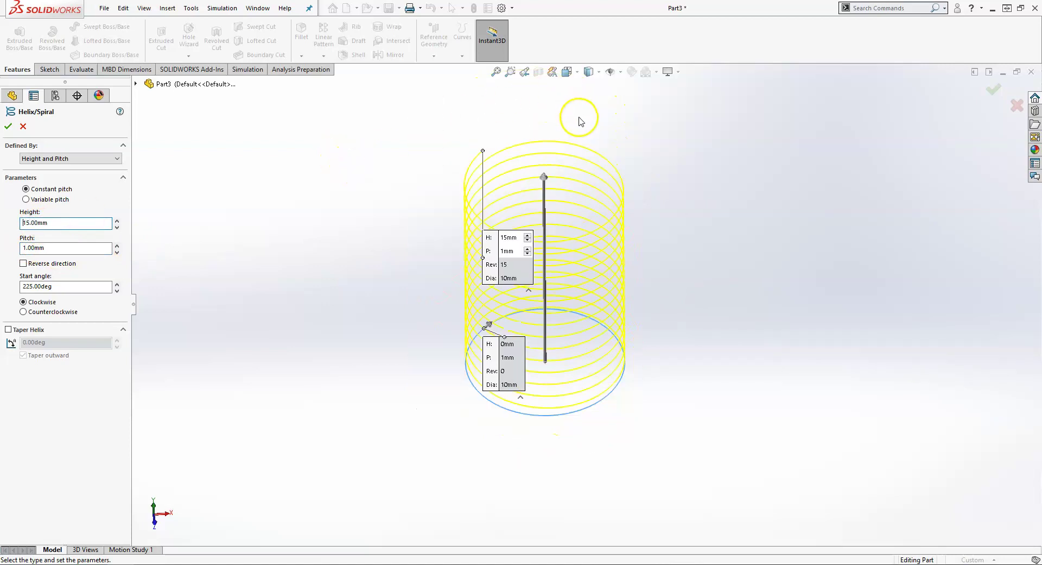
double_click(67, 285)
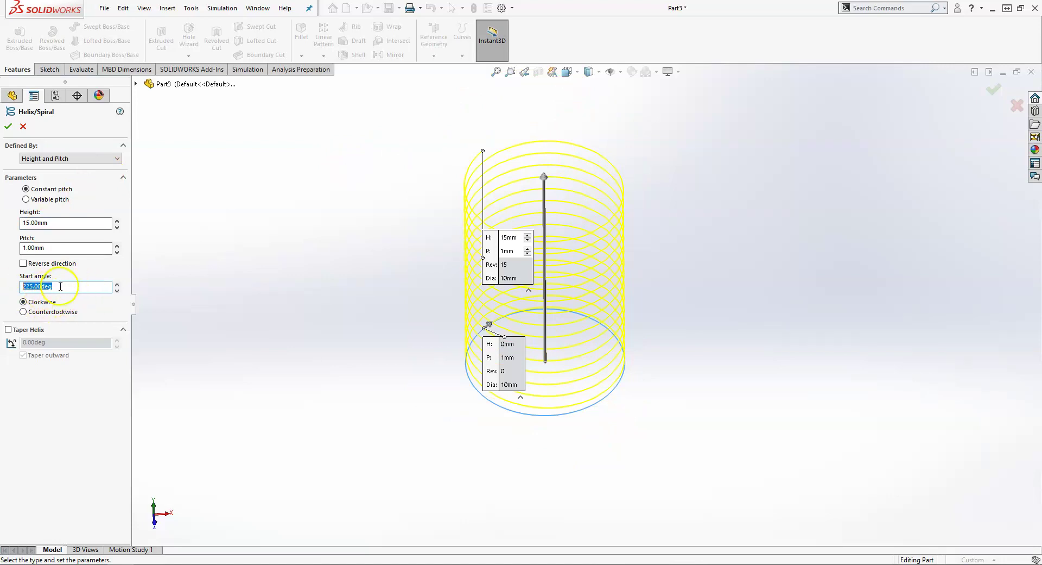
text(0)
key(Return)
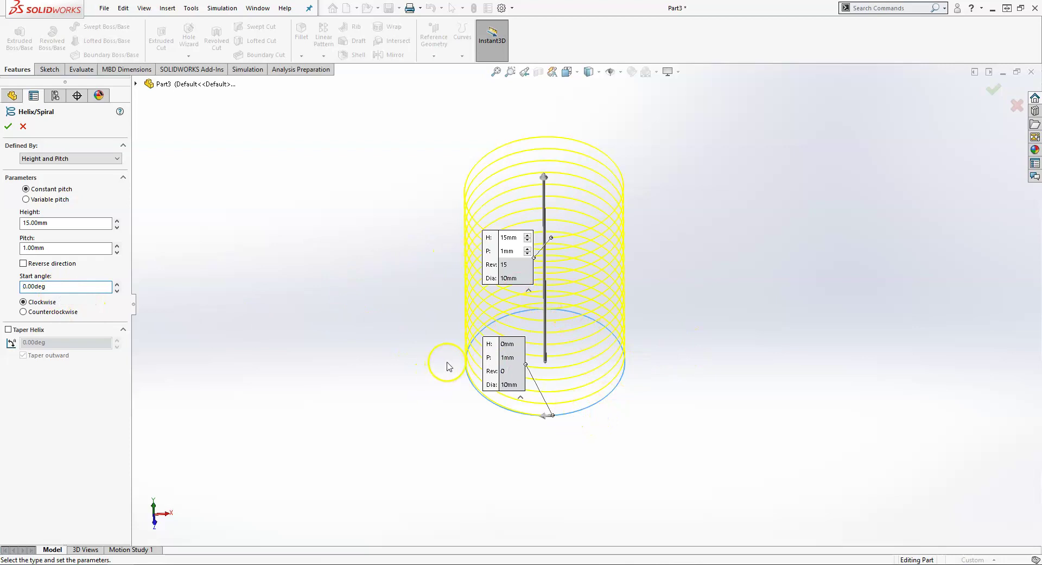
Show the reference planes and orbit to check the helix orientation.
click(620, 71)
click(628, 87)
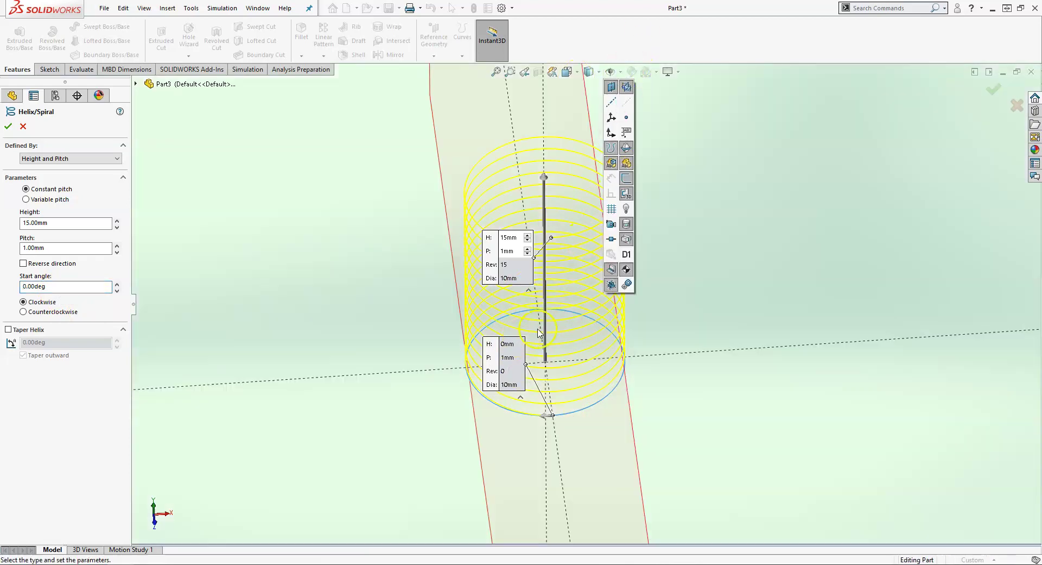
middle_drag(539, 333, 490, 237)
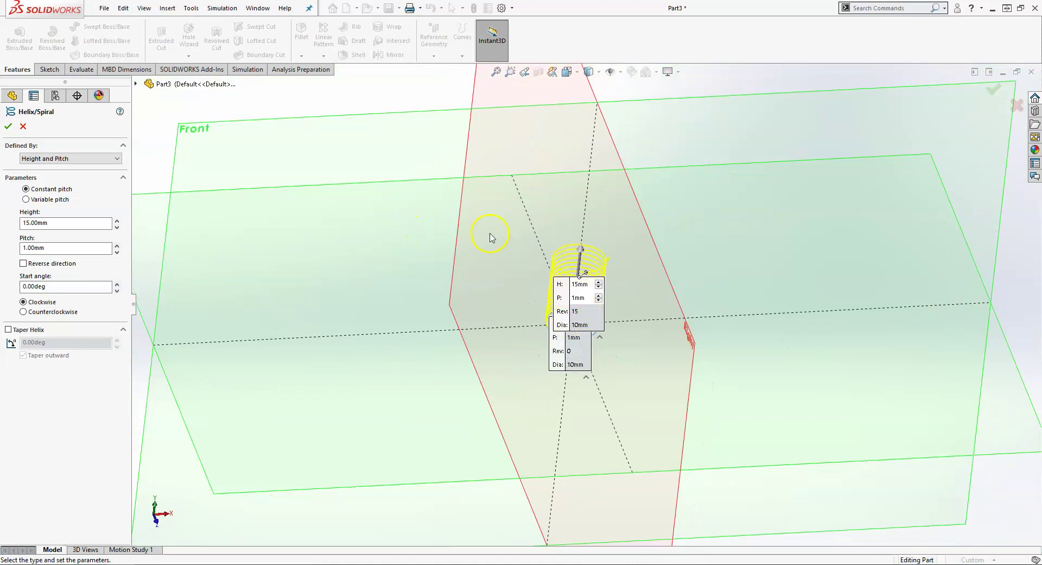
scroll(585, 373, down, 3)
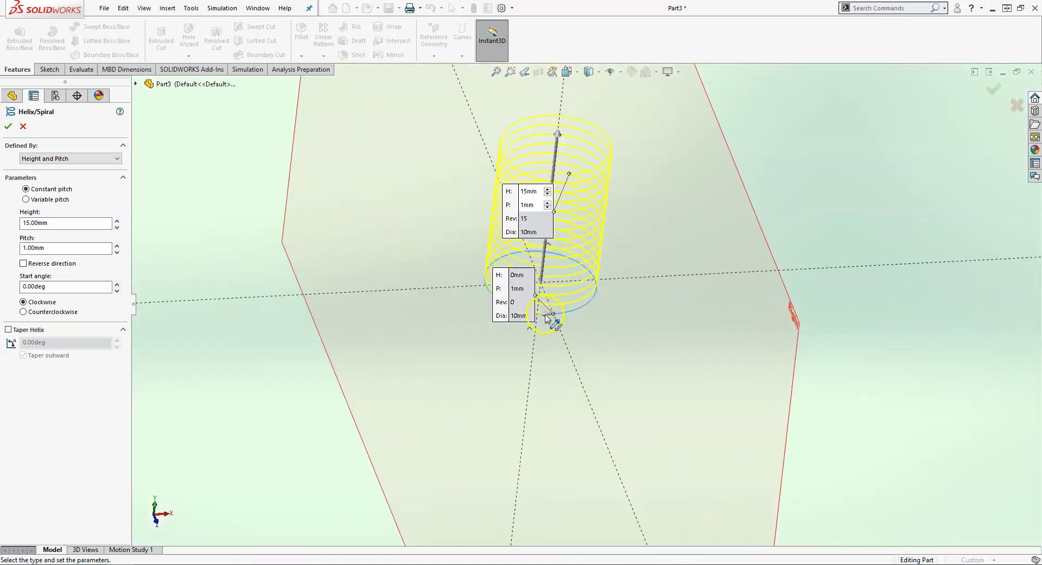
scroll(555, 320, up, 5)
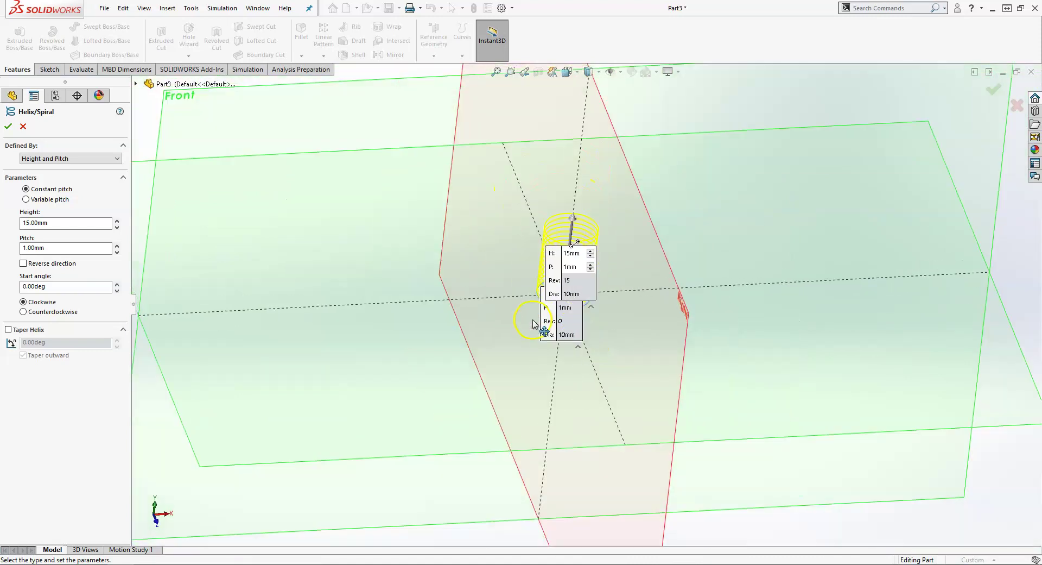
middle_drag(529, 279, 559, 261)
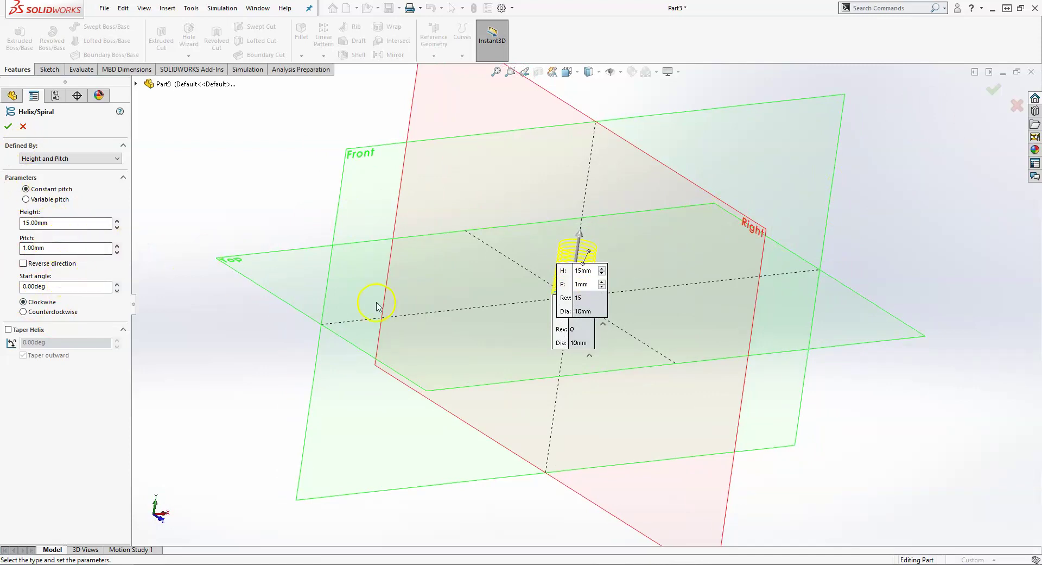
Create the Helix/Spiral1 feature and fit it in the window.
click(993, 91)
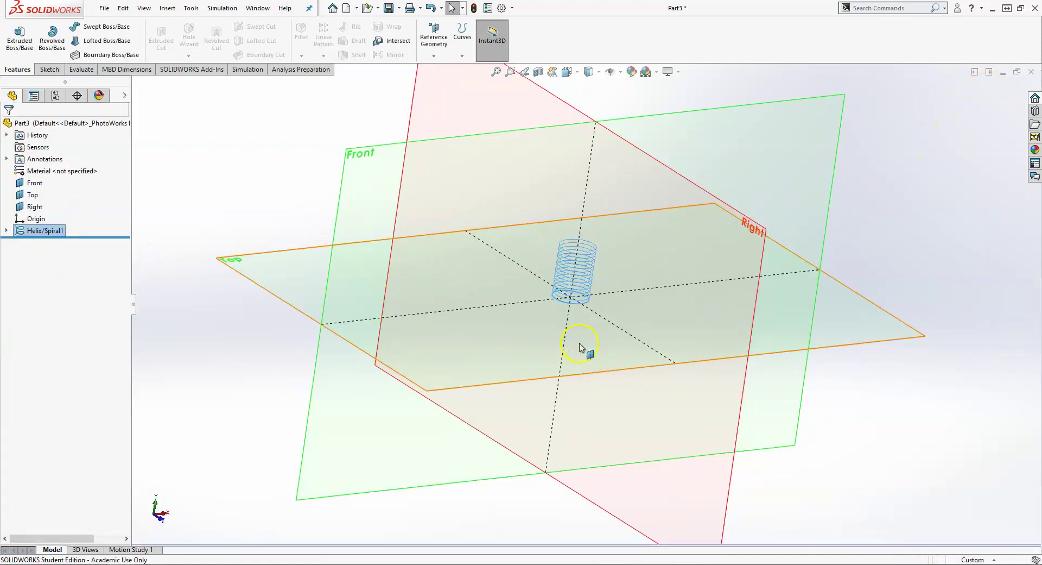
scroll(577, 326, down, 5)
key(f)
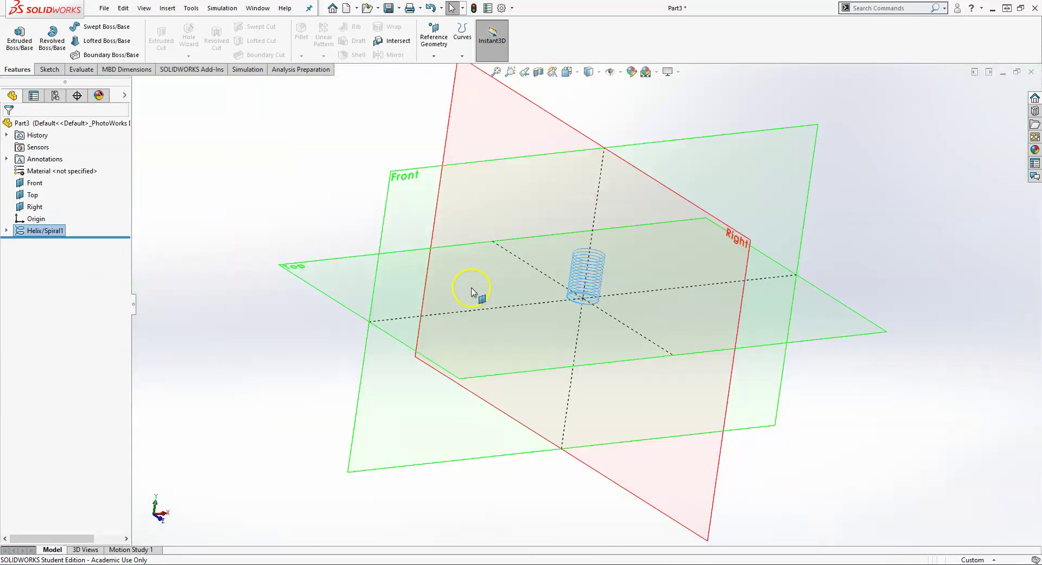
click(646, 170)
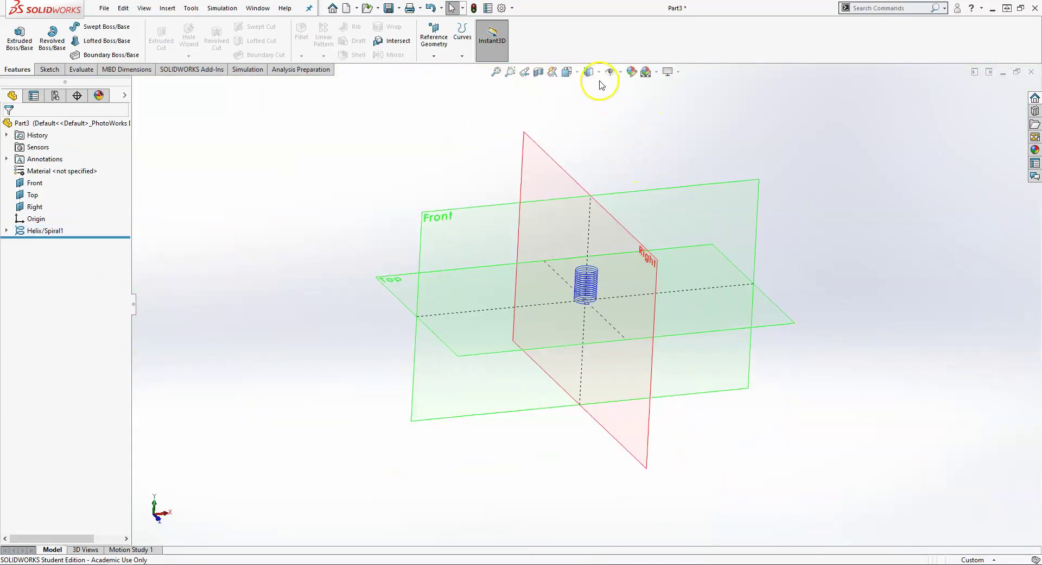
Hide the reference planes and orbit to a side-on view of the coil.
click(620, 71)
click(627, 88)
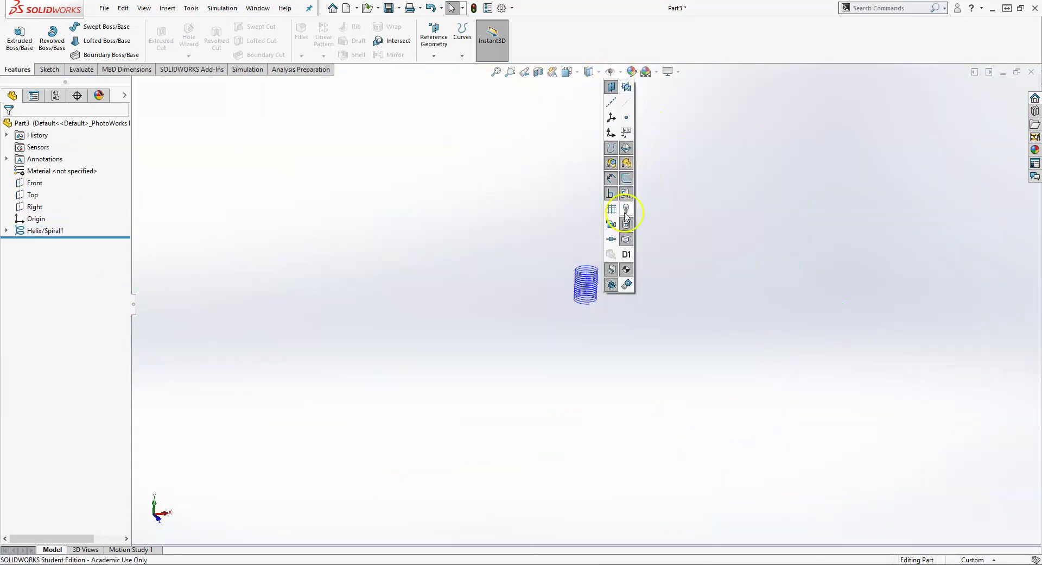
scroll(577, 271, down, 5)
scroll(617, 402, down, 3)
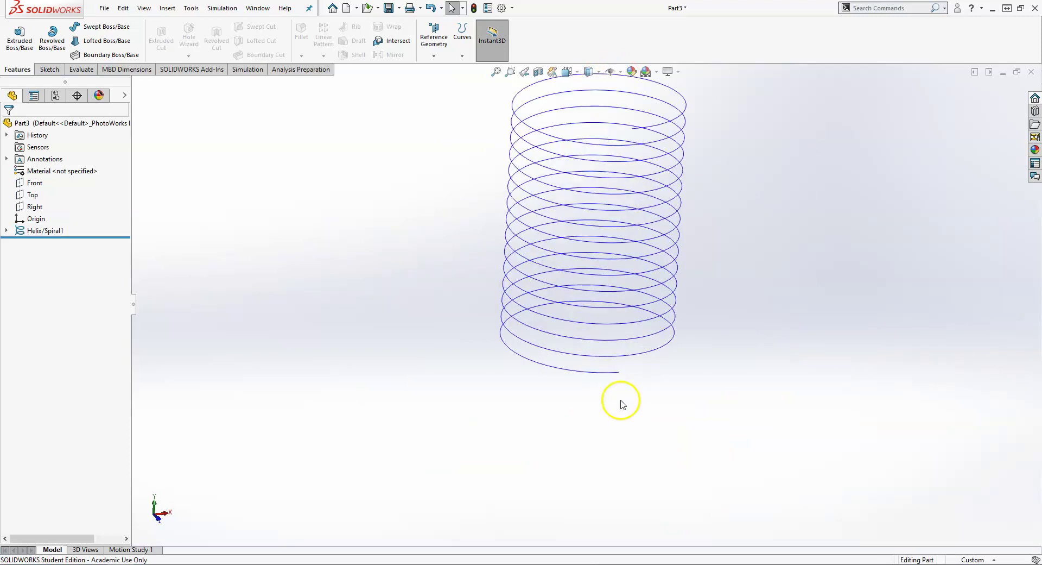
middle_drag(617, 402, 523, 360)
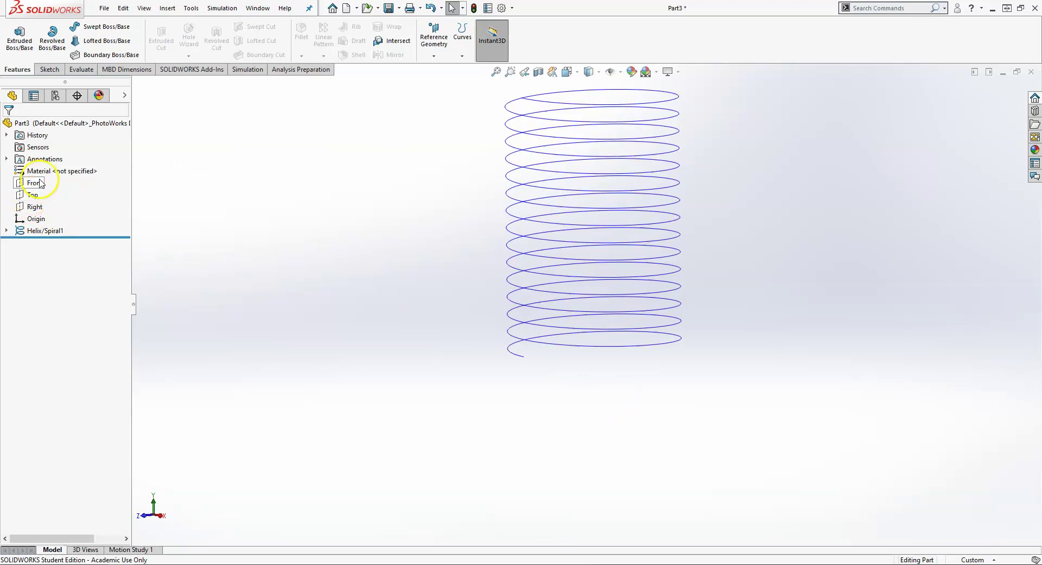
scroll(233, 258, up, 5)
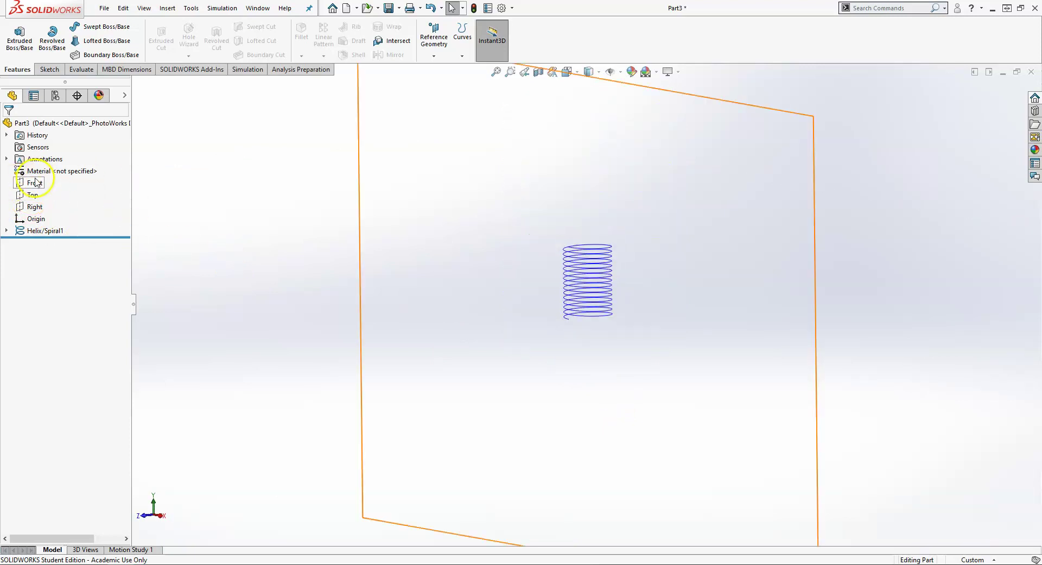
click(34, 206)
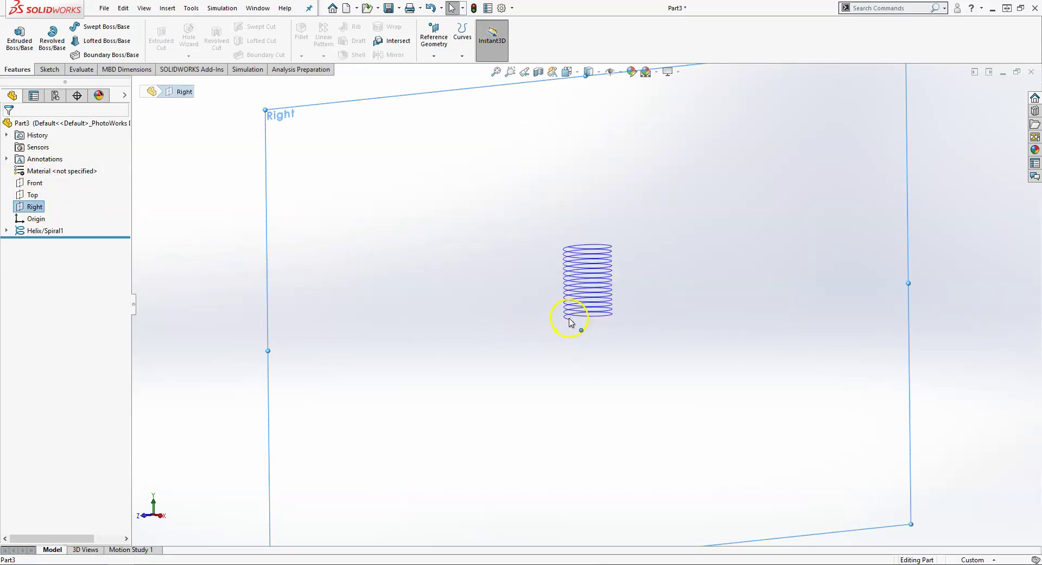
Start a new sketch on the Right plane and view it normal-to.
click(34, 206)
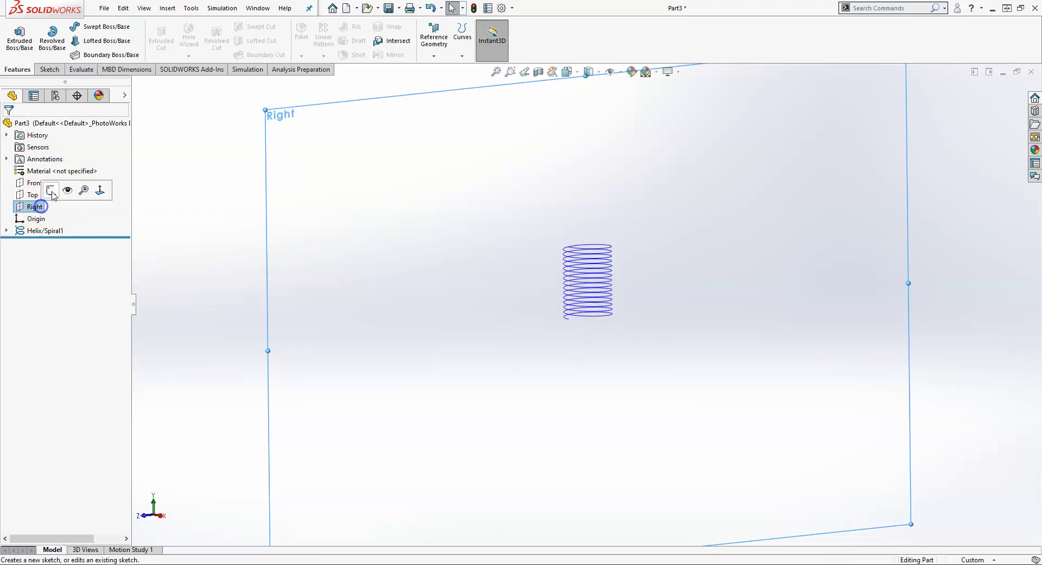
click(235, 216)
click(34, 206)
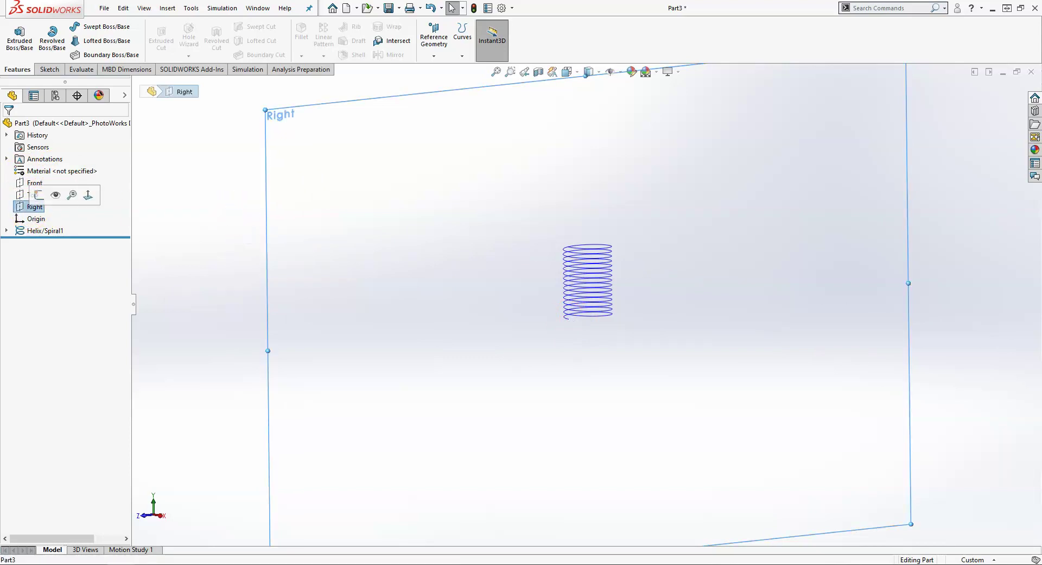
click(37, 194)
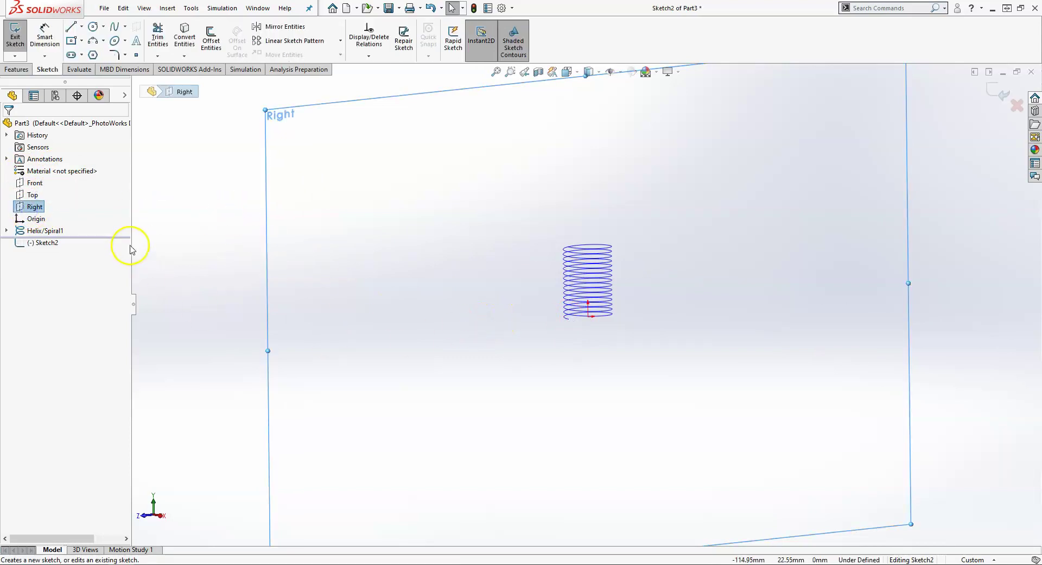
key(space)
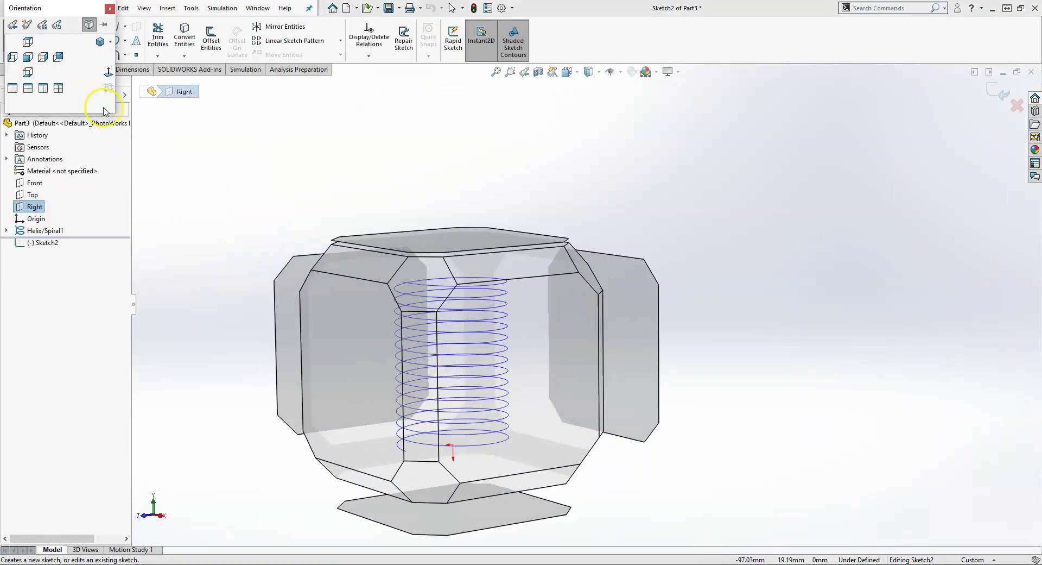
click(108, 72)
Draw a circle in the Right plane sketch and dimension its diameter to 0.5 mm.
right_click(298, 429)
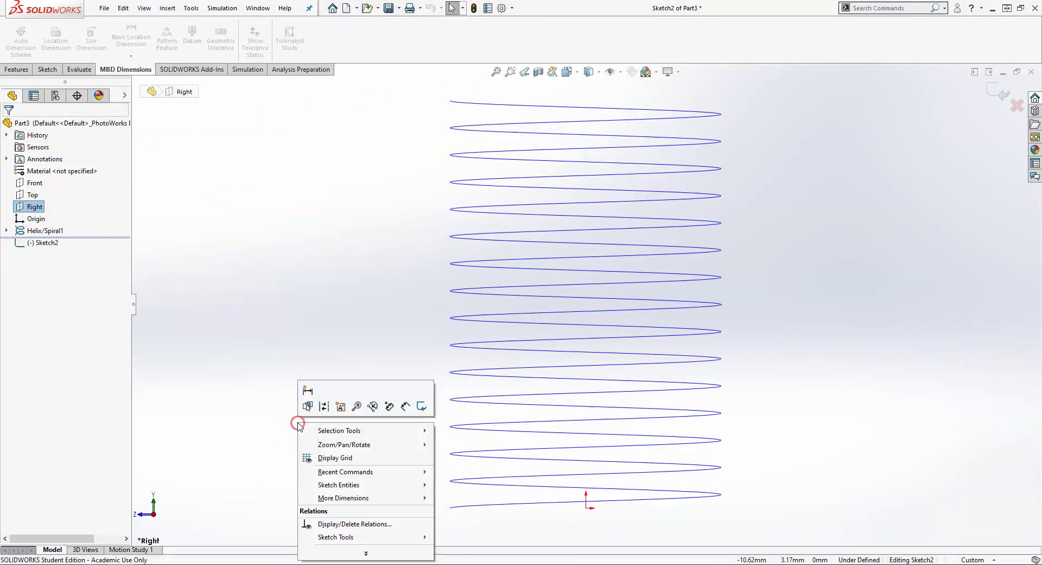
right_drag(213, 283, 266, 254)
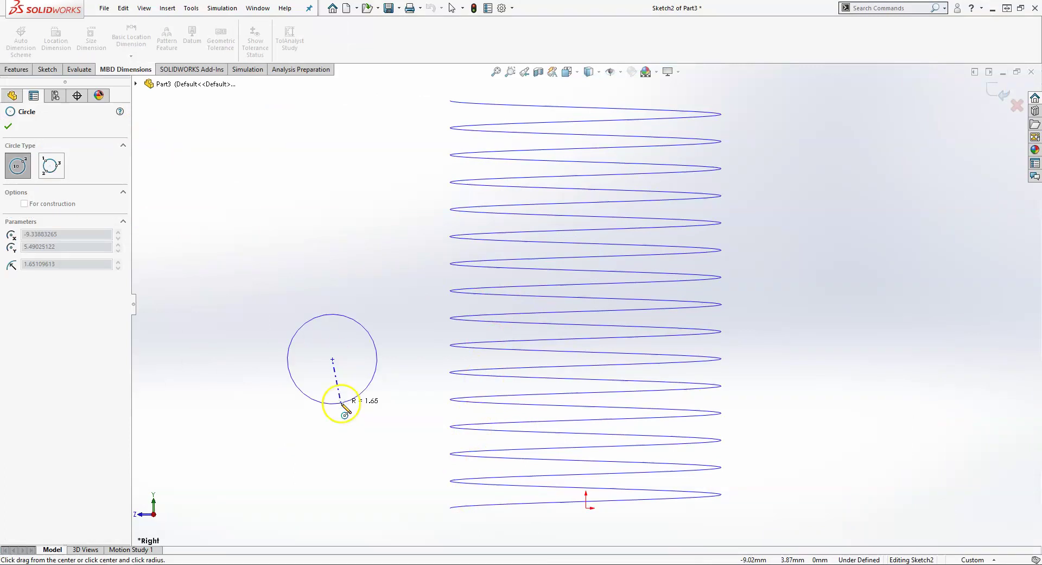
click(341, 405)
key(Escape)
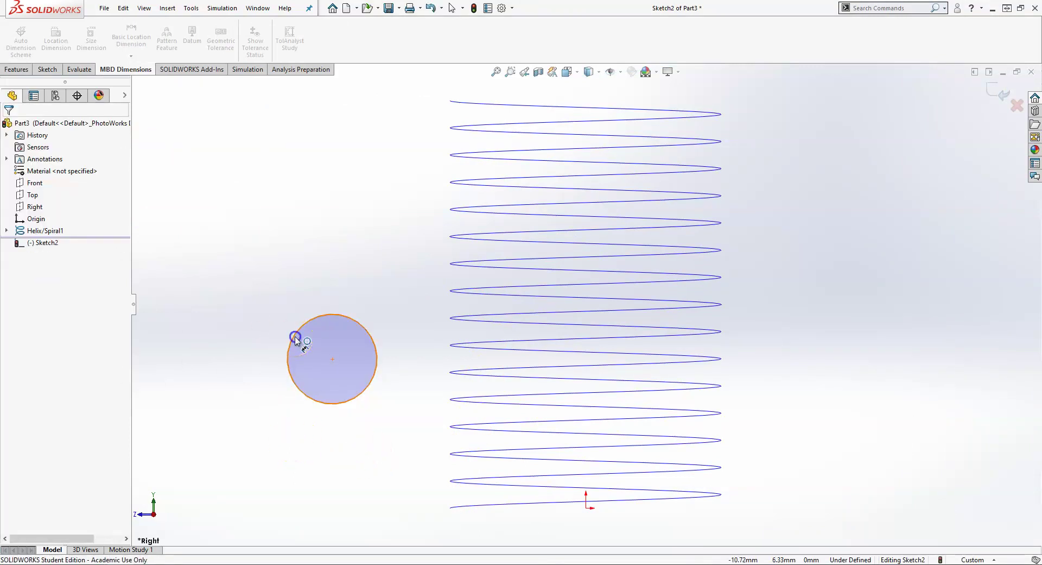
click(295, 339)
click(271, 305)
text(0.5)
key(Return)
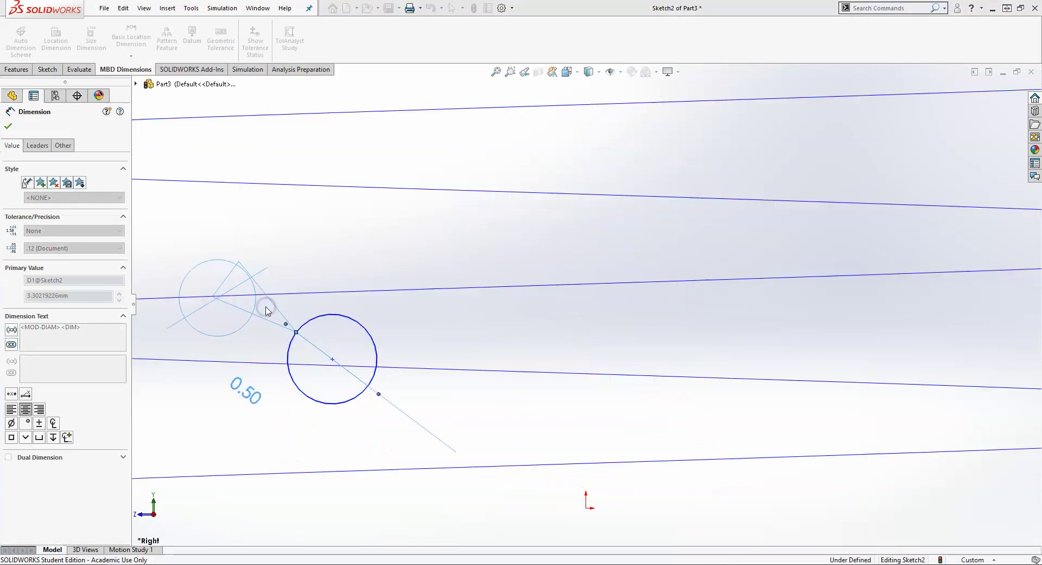
scroll(361, 333, up, 5)
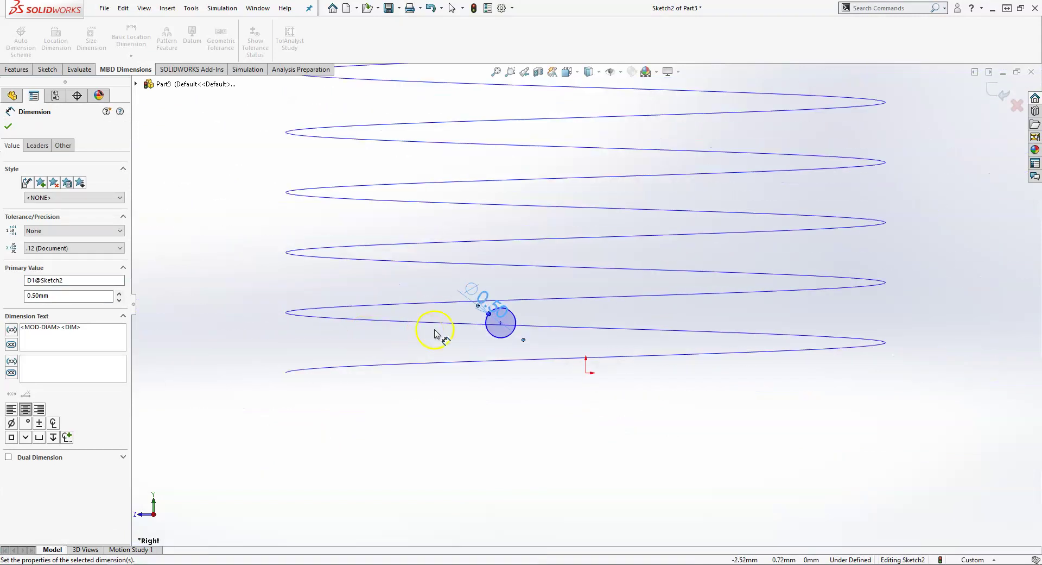
key(Escape)
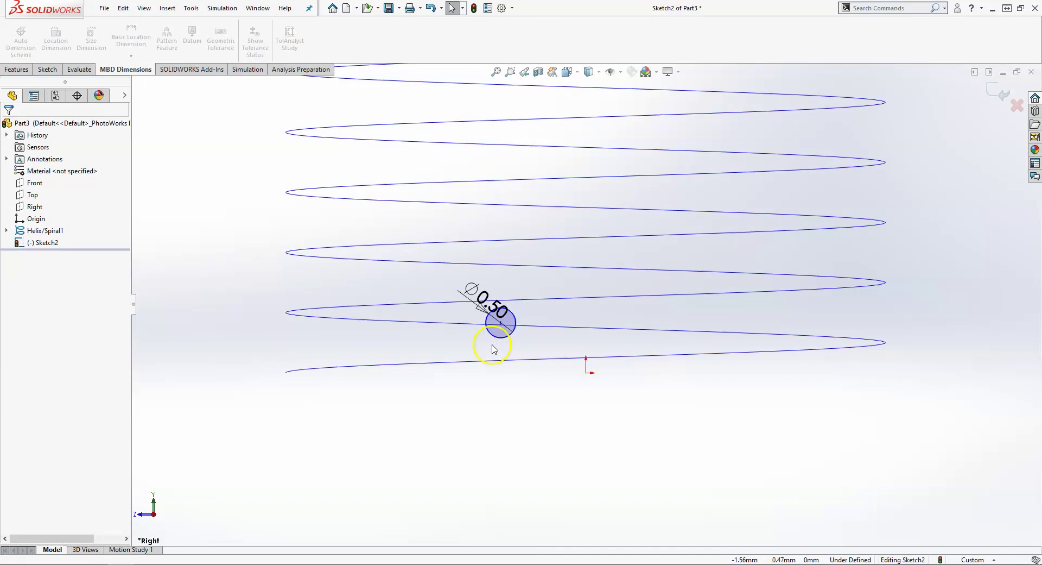
Add a Pierce relation between the circle's centre and the helix edge.
scroll(467, 353, down, 2)
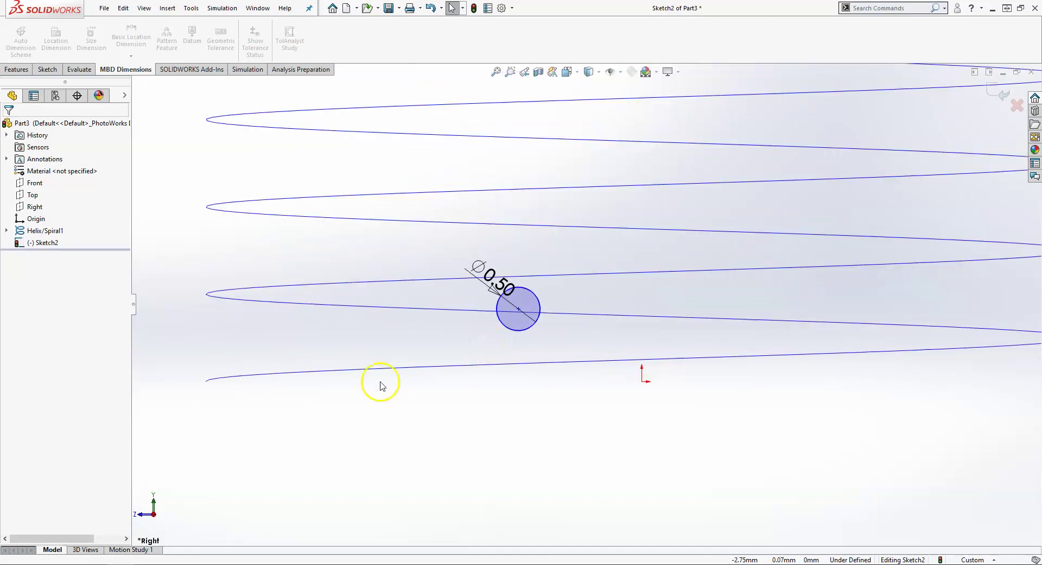
click(206, 381)
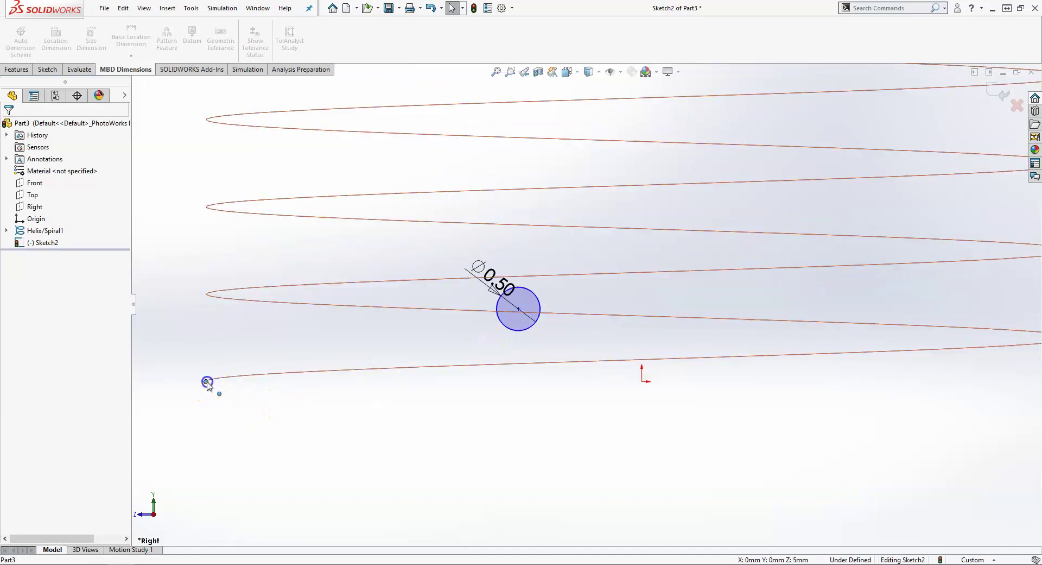
click(519, 309)
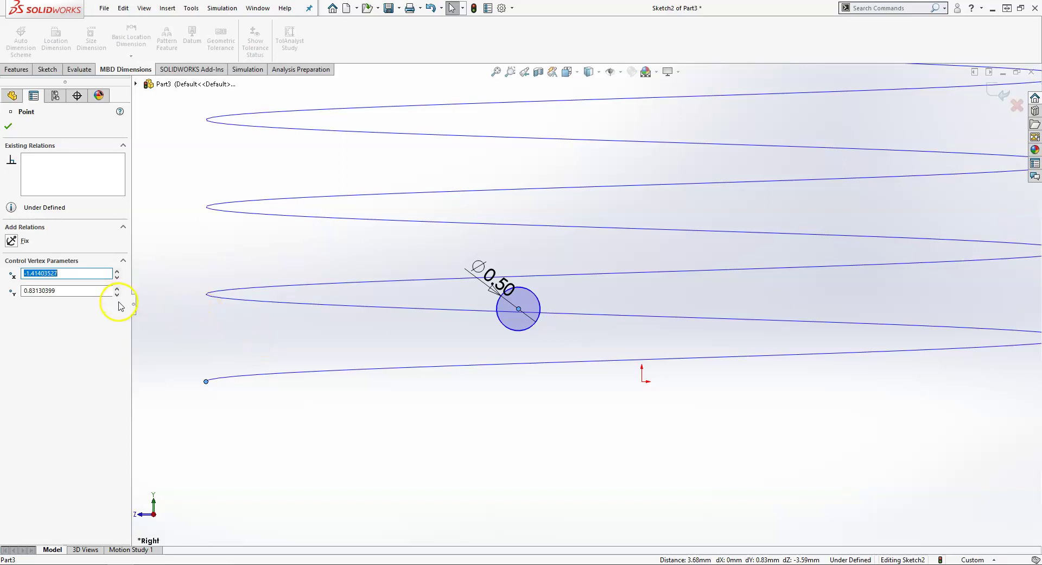
click(399, 335)
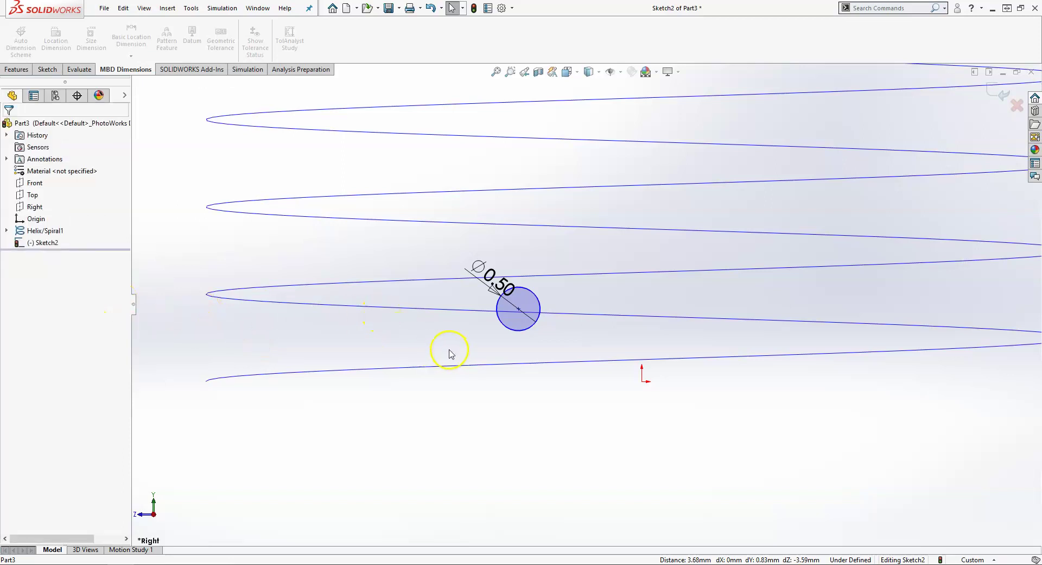
click(519, 309)
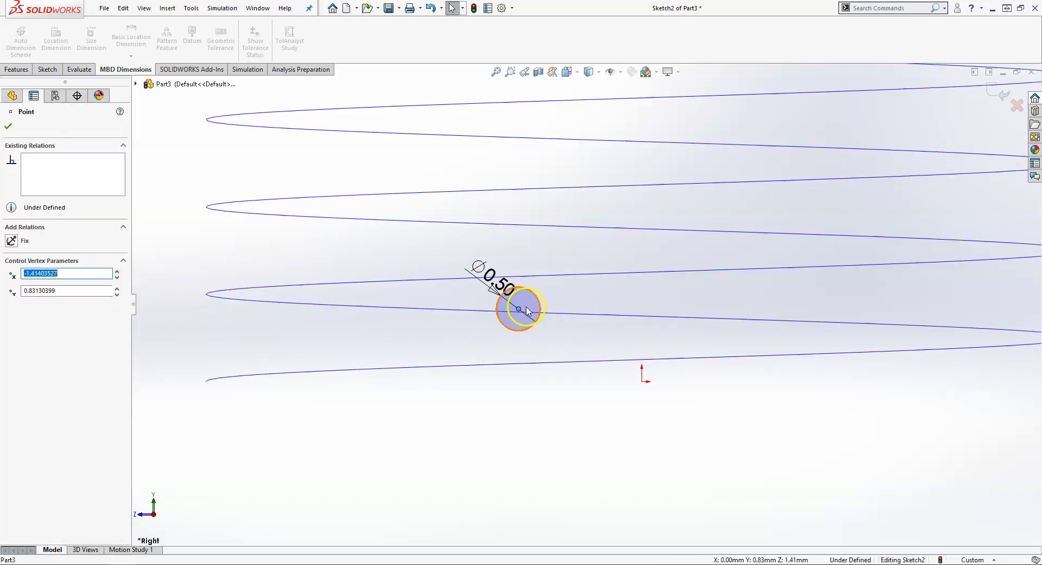
ctrl+click(513, 362)
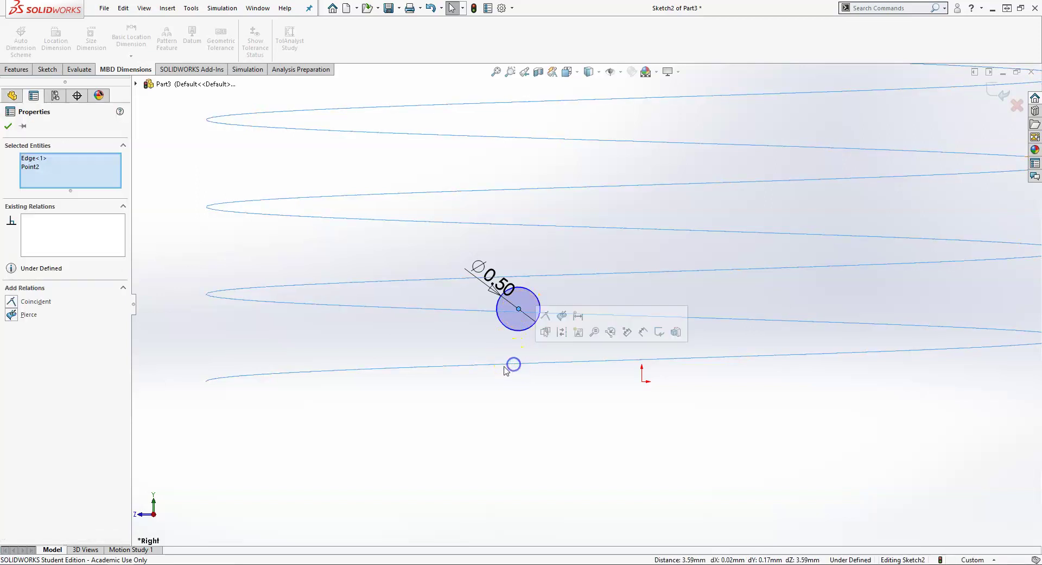
click(12, 315)
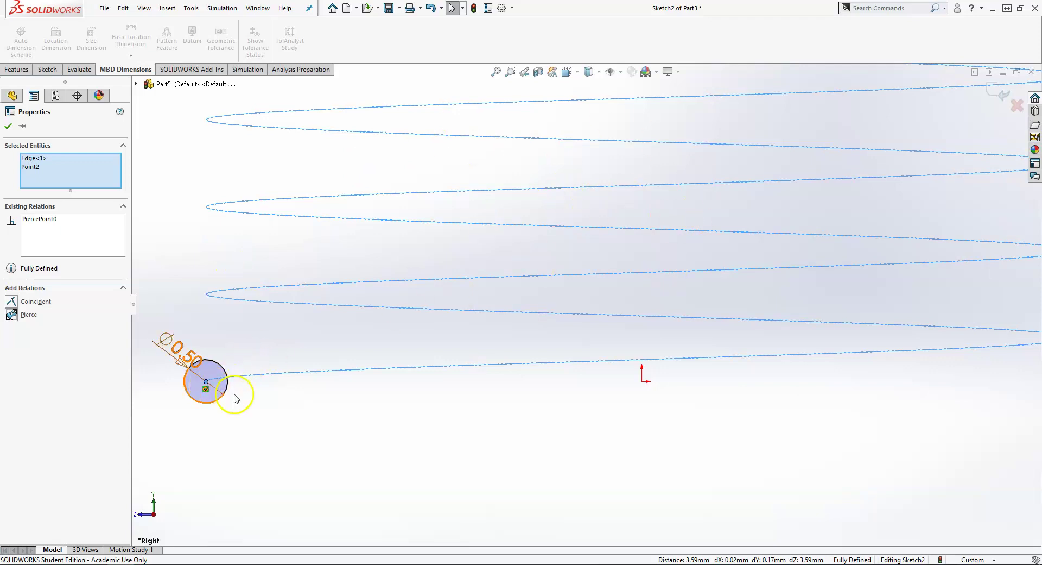
scroll(300, 386, up, 3)
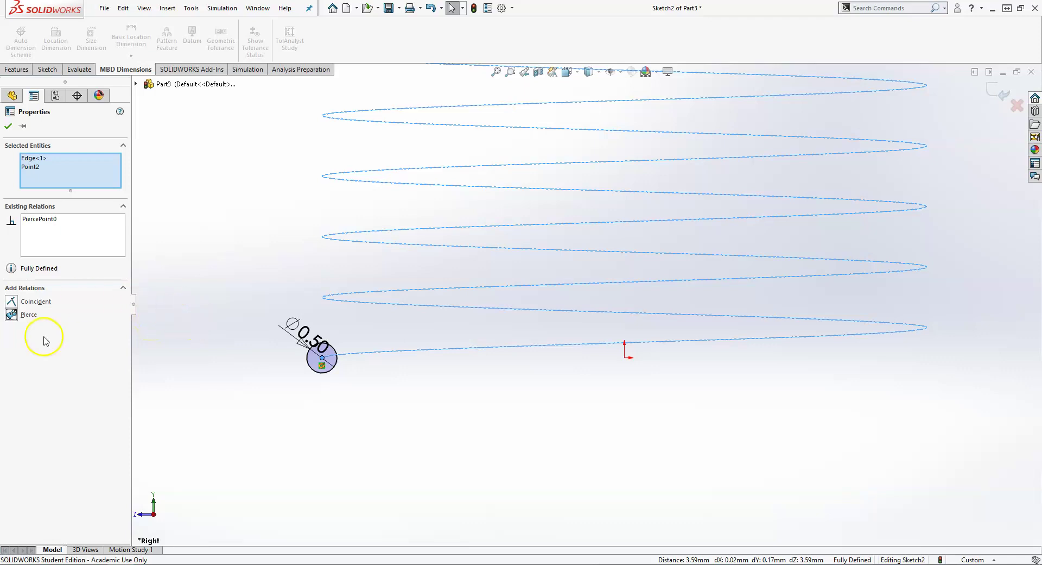
click(8, 126)
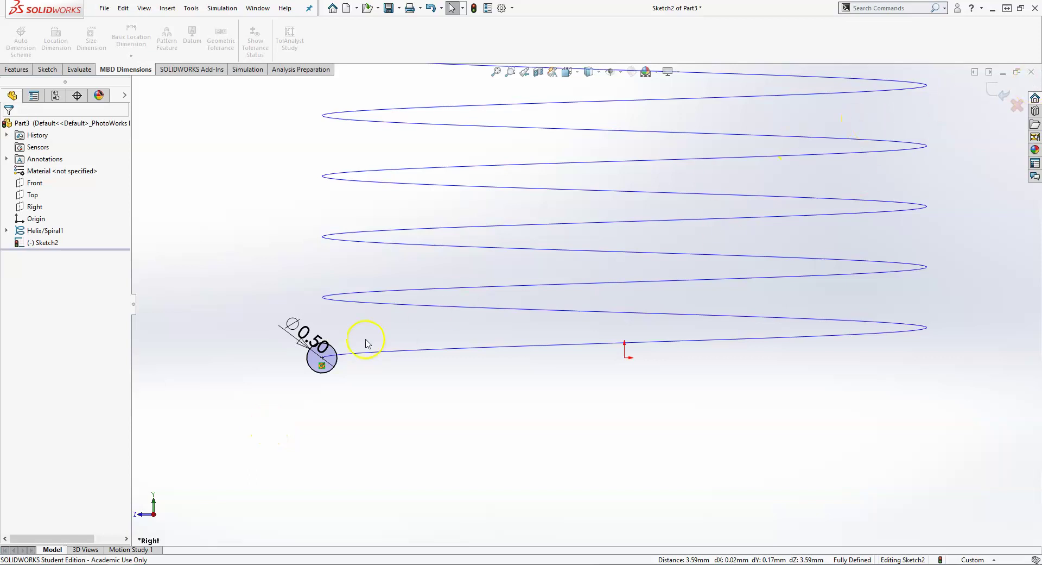
Exit Sketch2 and orbit to fit the whole helix in view.
click(1000, 91)
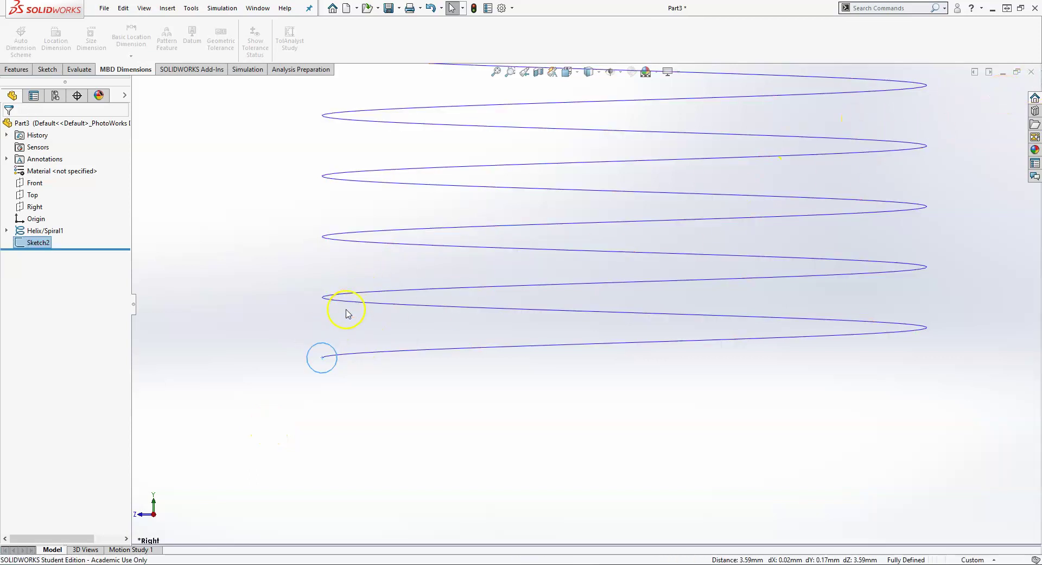
middle_drag(309, 310, 356, 342)
key(f)
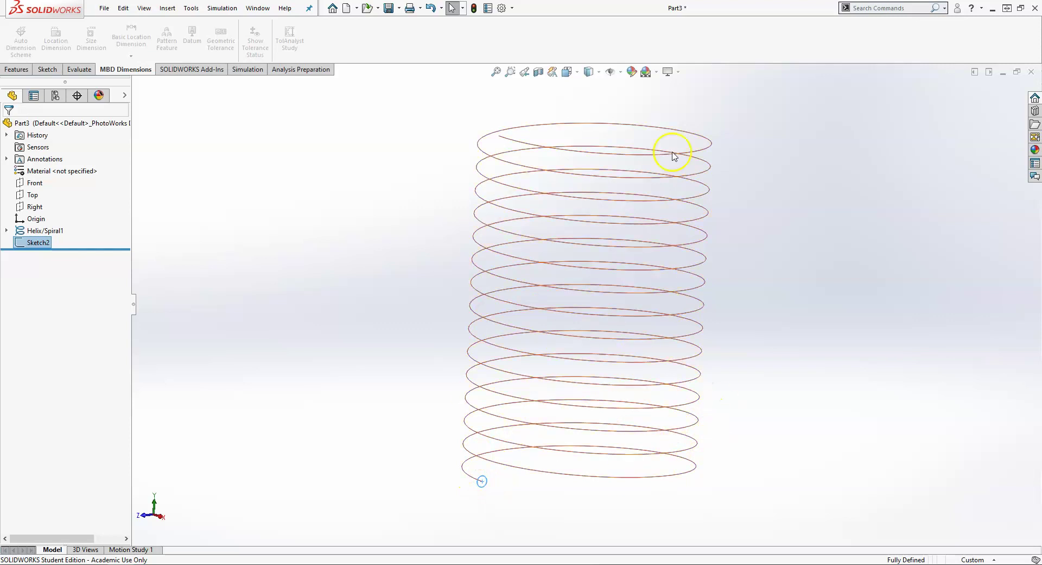
Create Sweep1 with Swept Boss/Base: Sketch2 profile along the Helix/Spiral1 path.
click(16, 70)
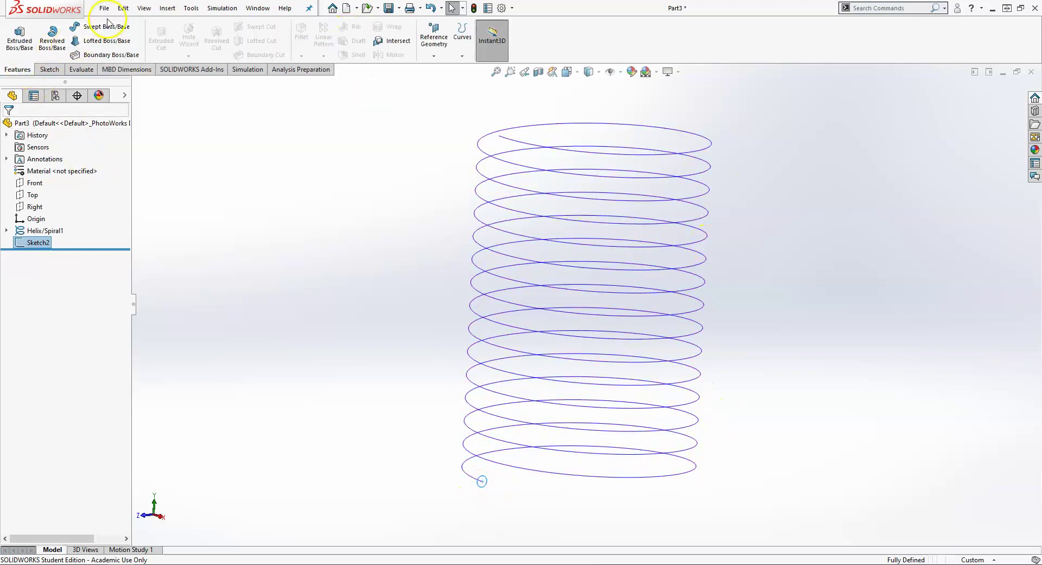
click(109, 26)
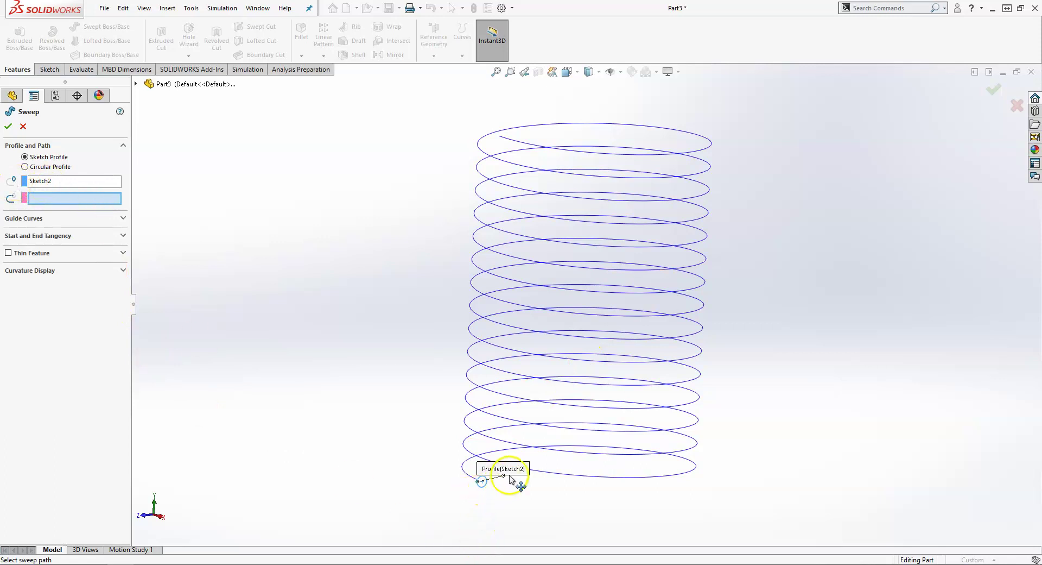
drag(510, 474, 428, 487)
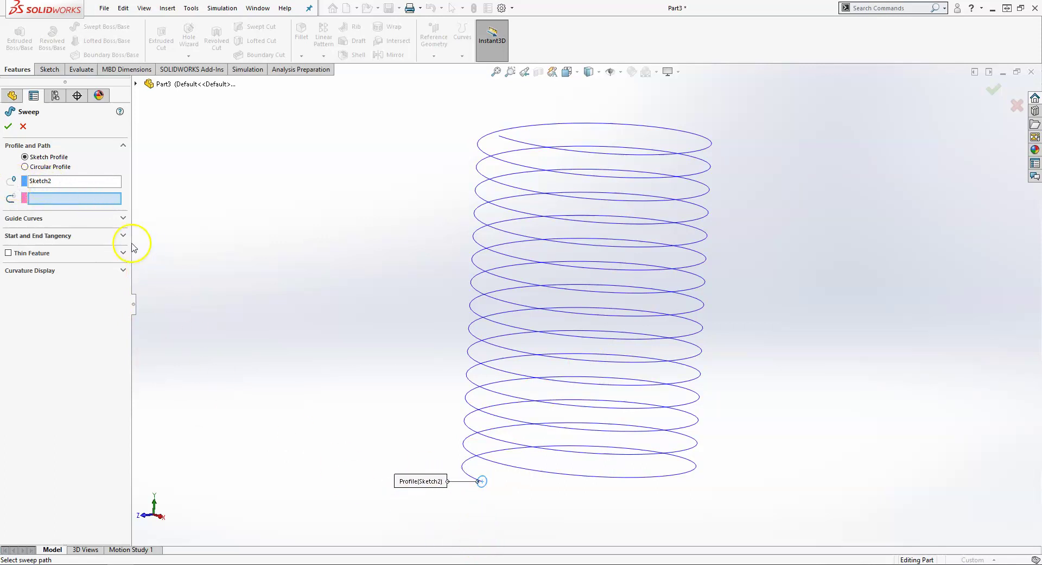
click(135, 84)
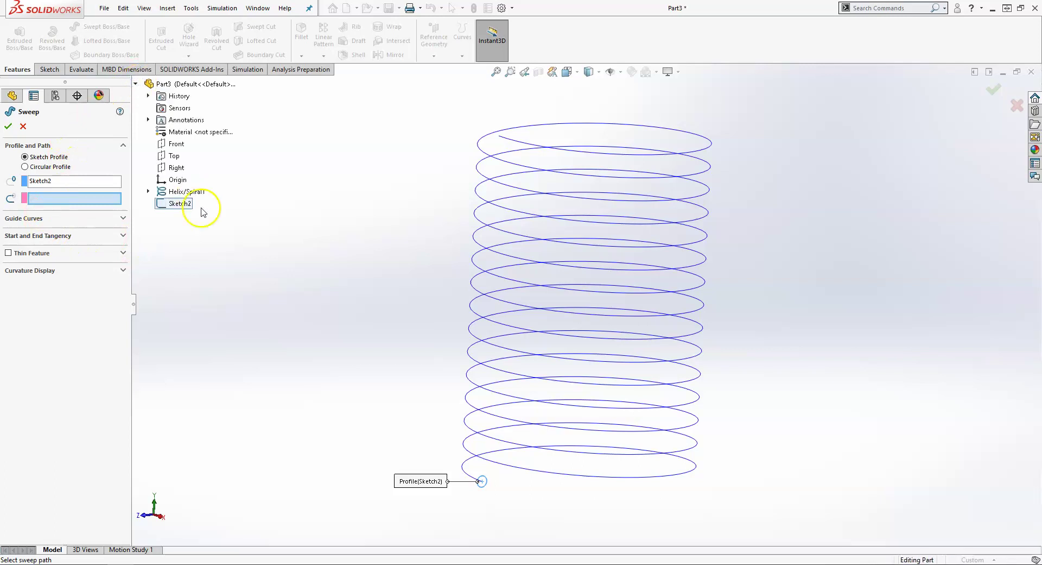
click(190, 190)
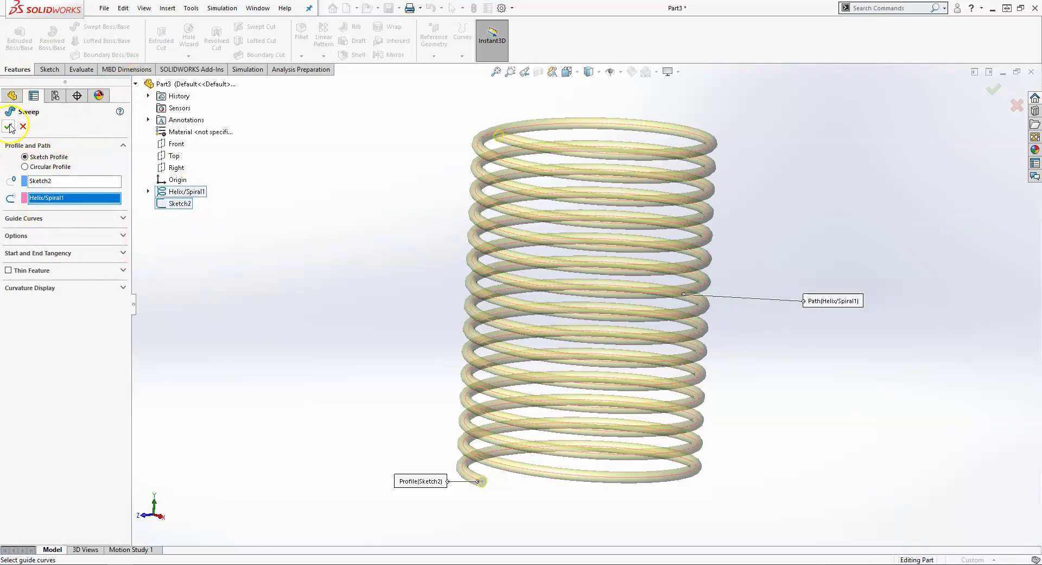
key(Return)
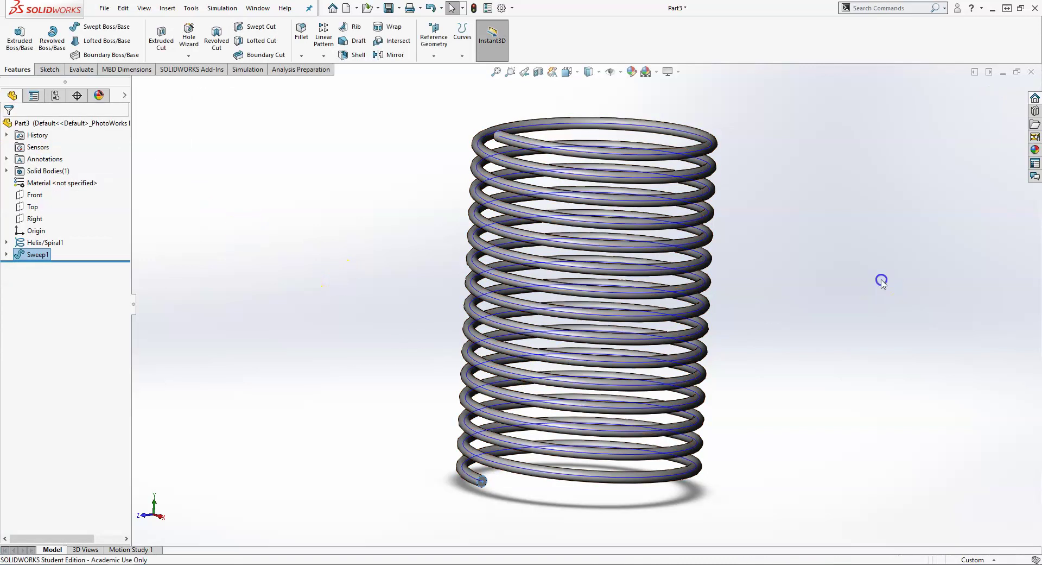
Hide Helix/Spiral1 and orbit to inspect the solid Sweep1 coil spring upright.
click(49, 243)
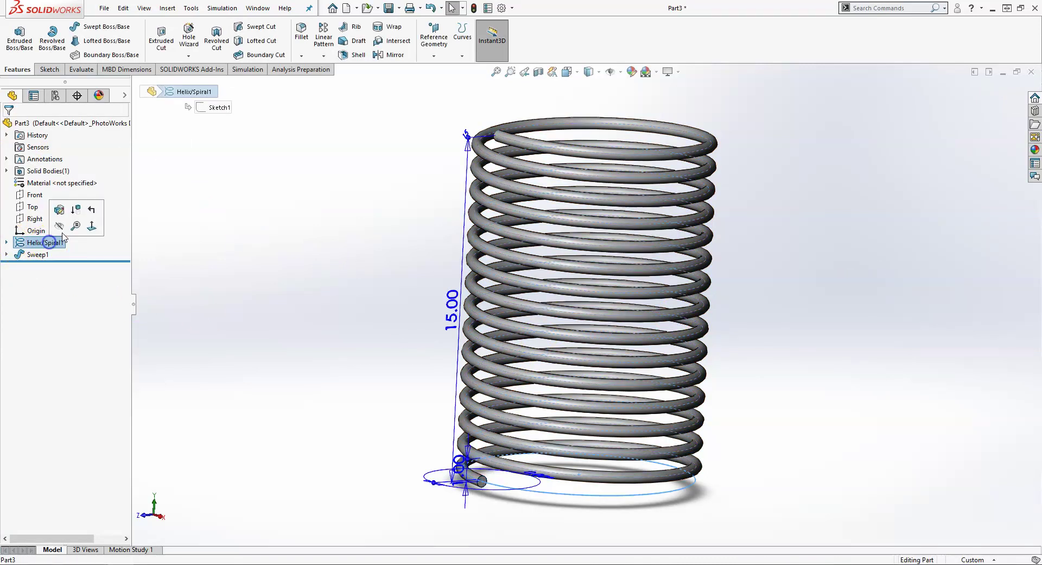
click(369, 252)
middle_drag(480, 308, 605, 353)
click(738, 343)
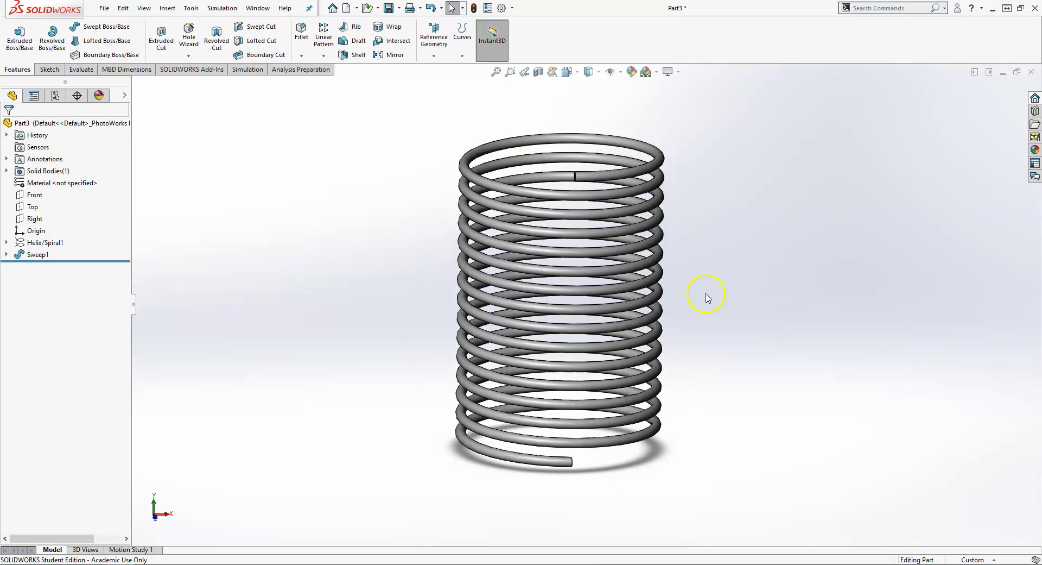
middle_drag(741, 358, 677, 382)
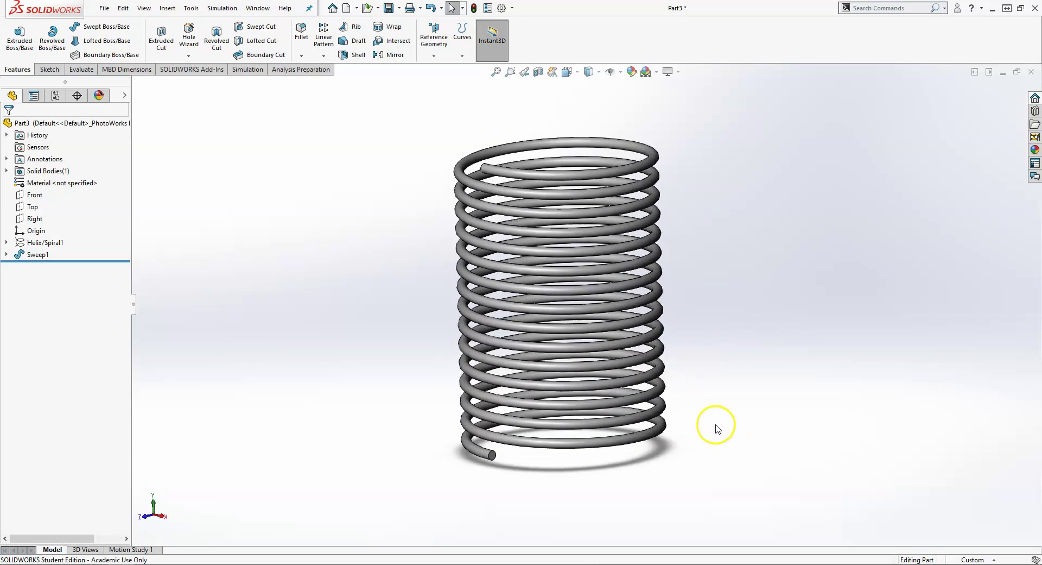